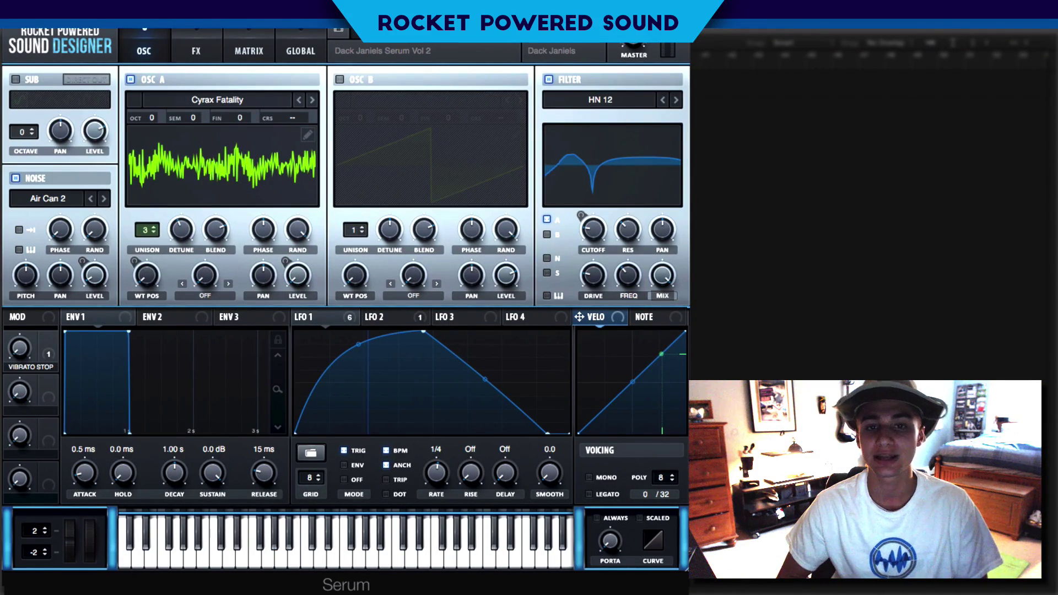
Step: Reset the patch to Serum's Init Preset from the main menu
left_click(614, 44)
left_click(619, 97)
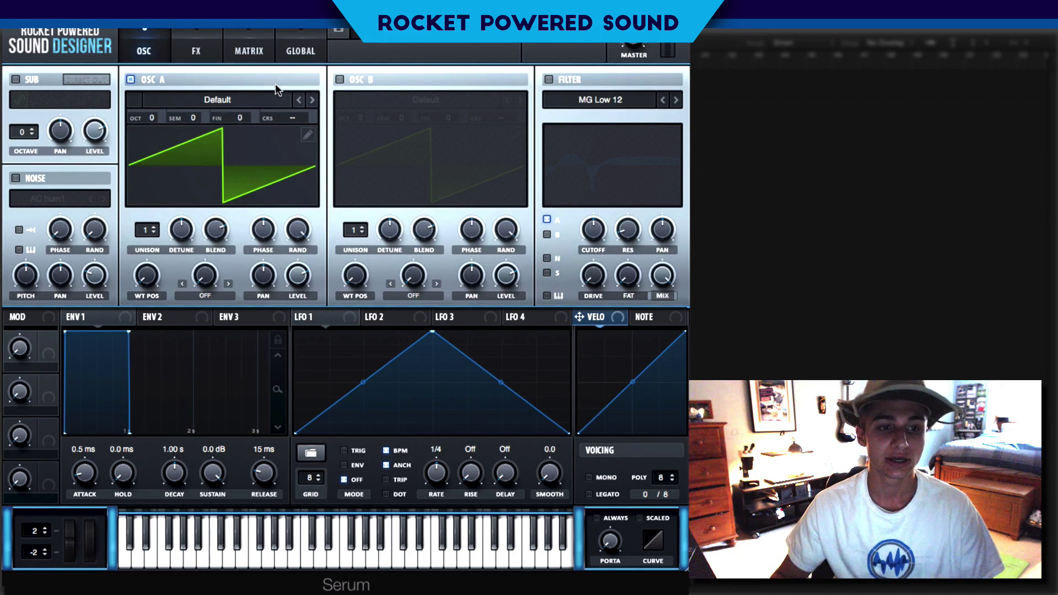
Step: Toggle the noise oscillator on and off, then browse OSC A's Spectral wavetables
left_click(16, 178)
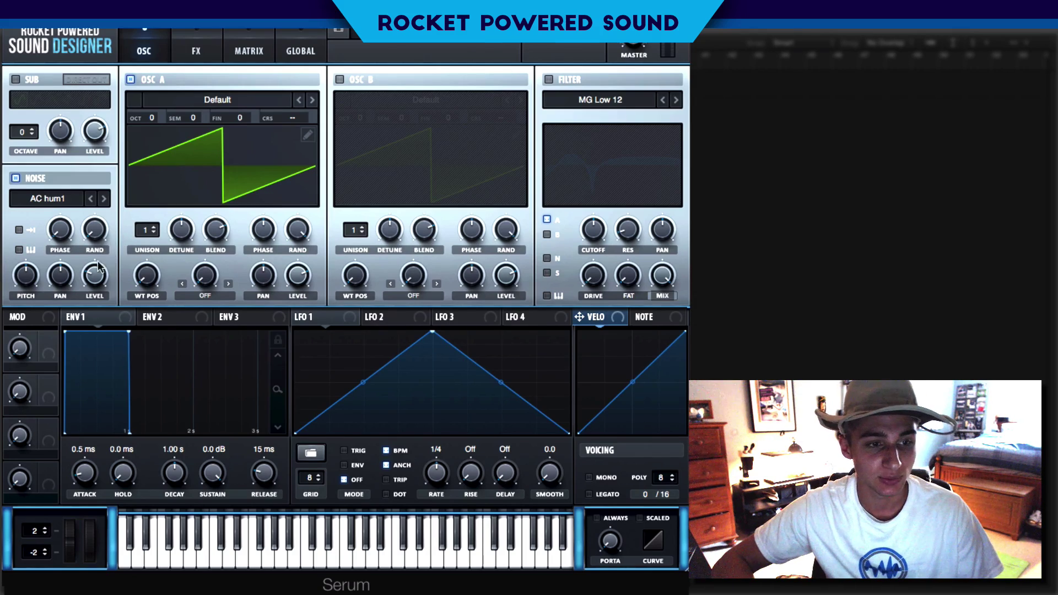
left_click(22, 178)
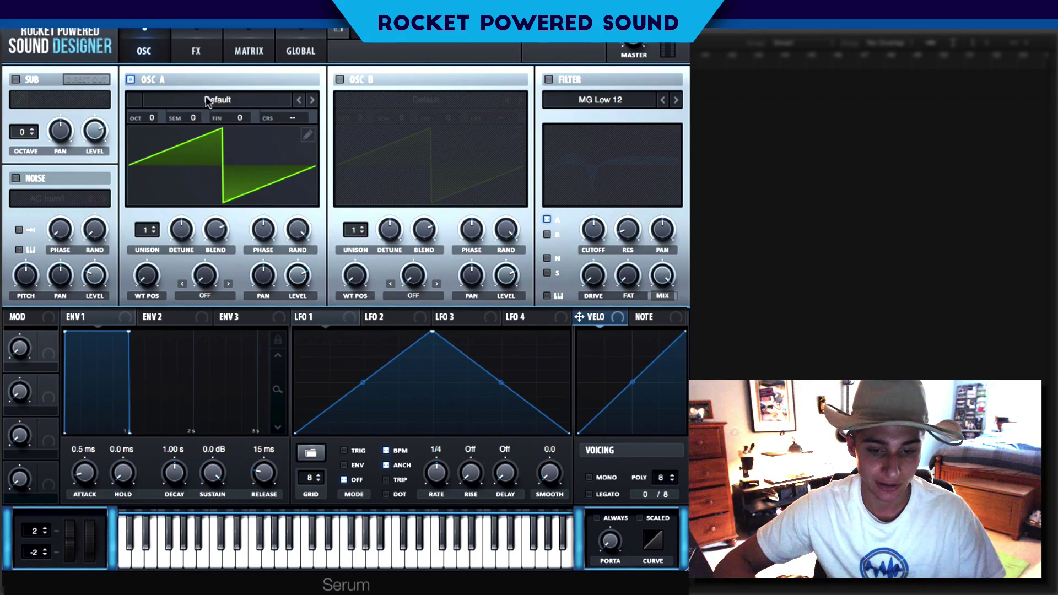
left_click(208, 99)
mouse_move(241, 192)
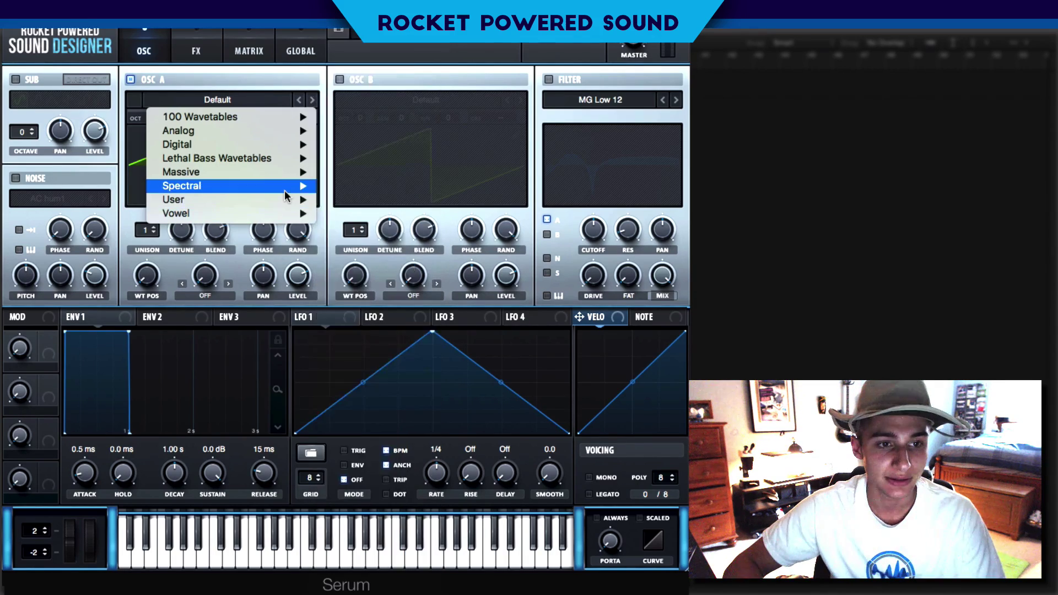
Step: Load Monster 8 [SL] into OSC A and route LFO 1 to its wavetable position
left_click(399, 378)
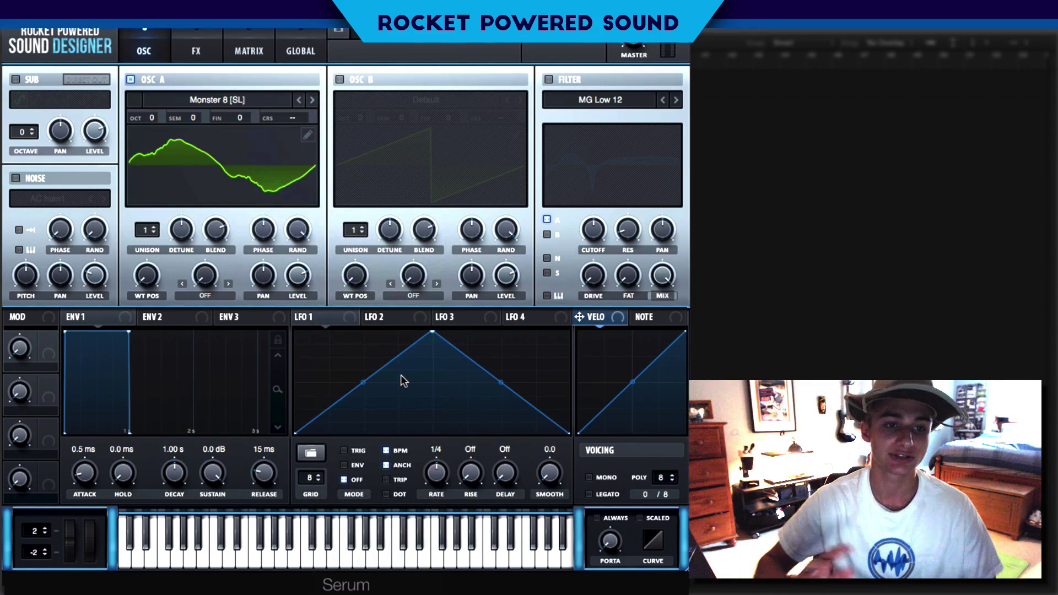
left_click_drag(146, 275, 135, 202)
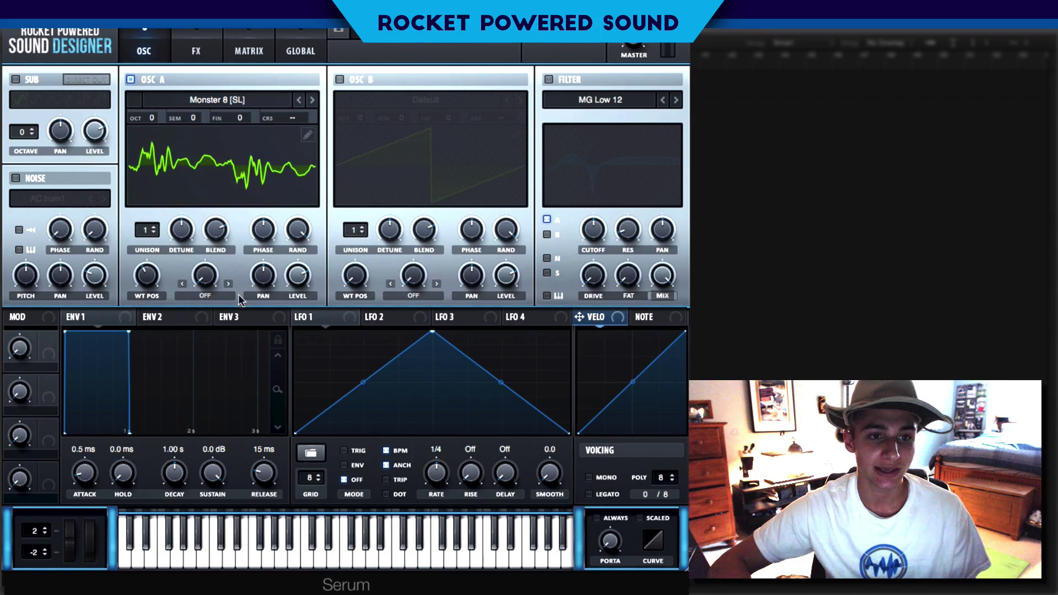
left_click_drag(304, 318, 128, 269)
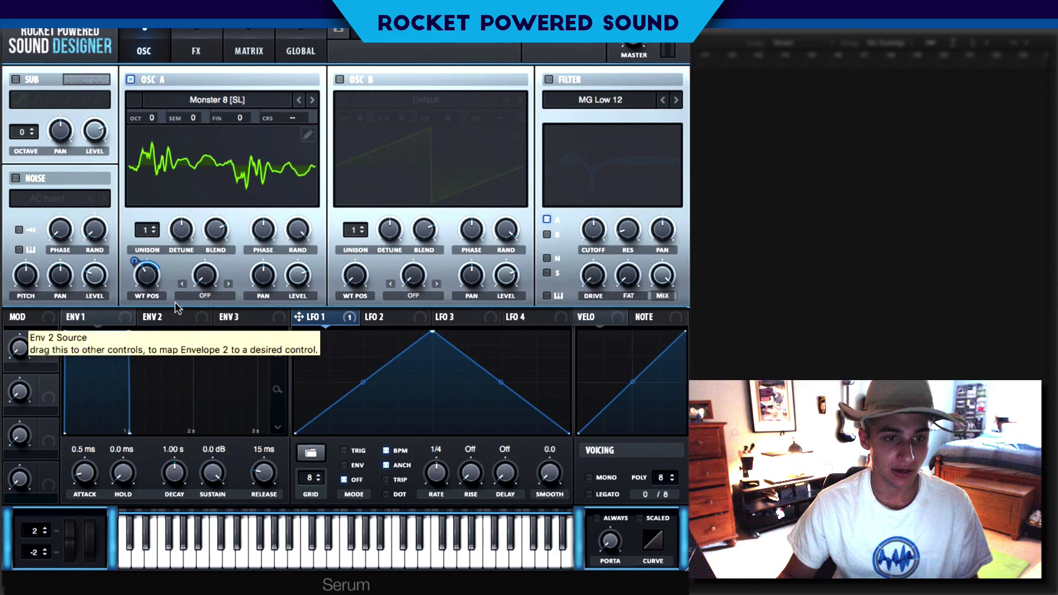
Step: Bypass the LFO 1 wavetable-position modulation to compare, then re-enable it, keeping Monster 8
right_click(148, 272)
left_click(181, 309)
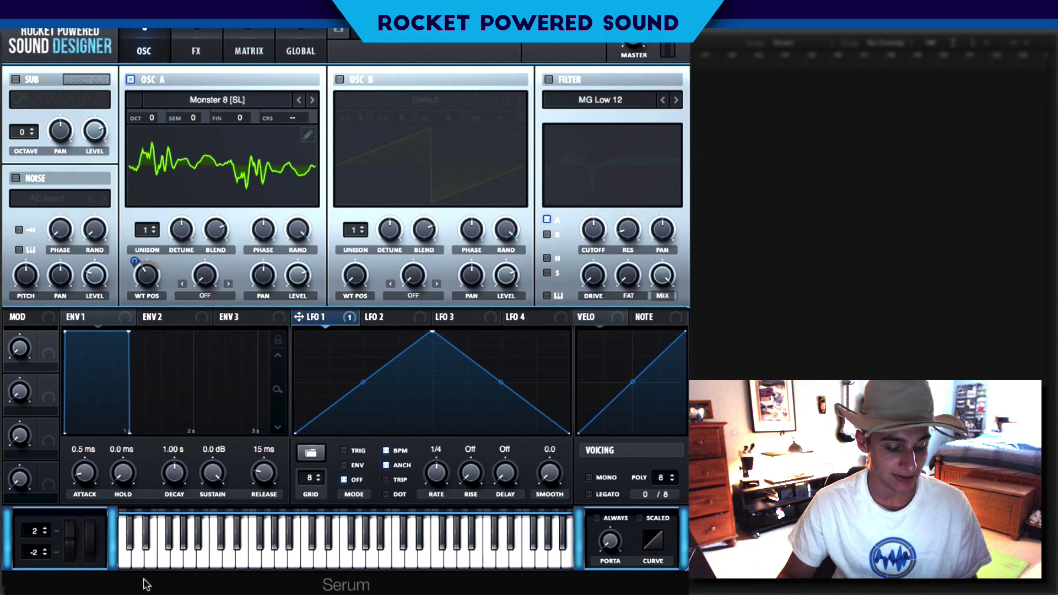
mouse_move(138, 290)
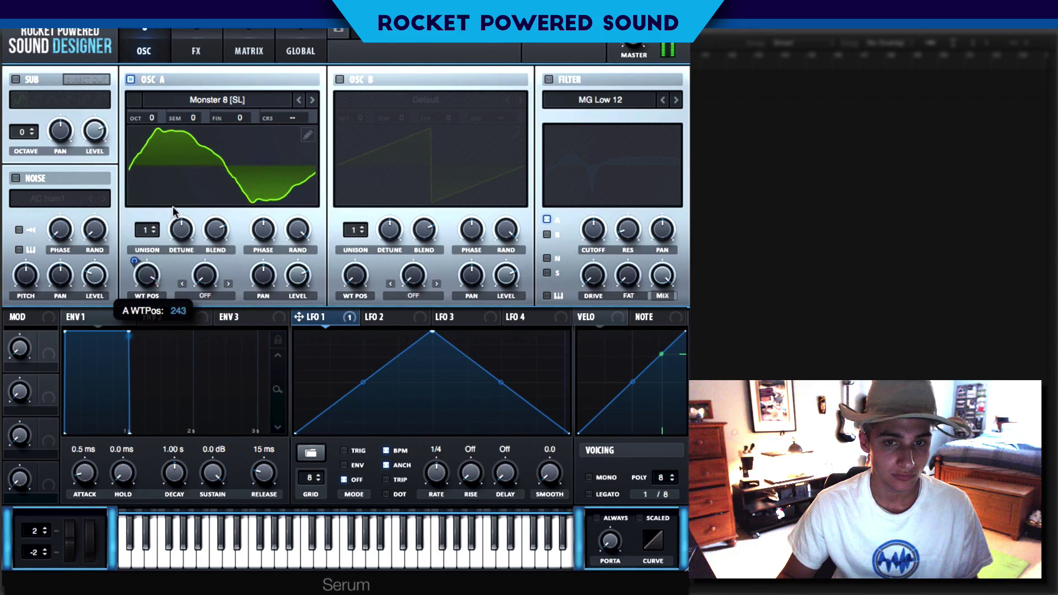
left_click_drag(139, 290, 125, 267)
right_click(146, 274)
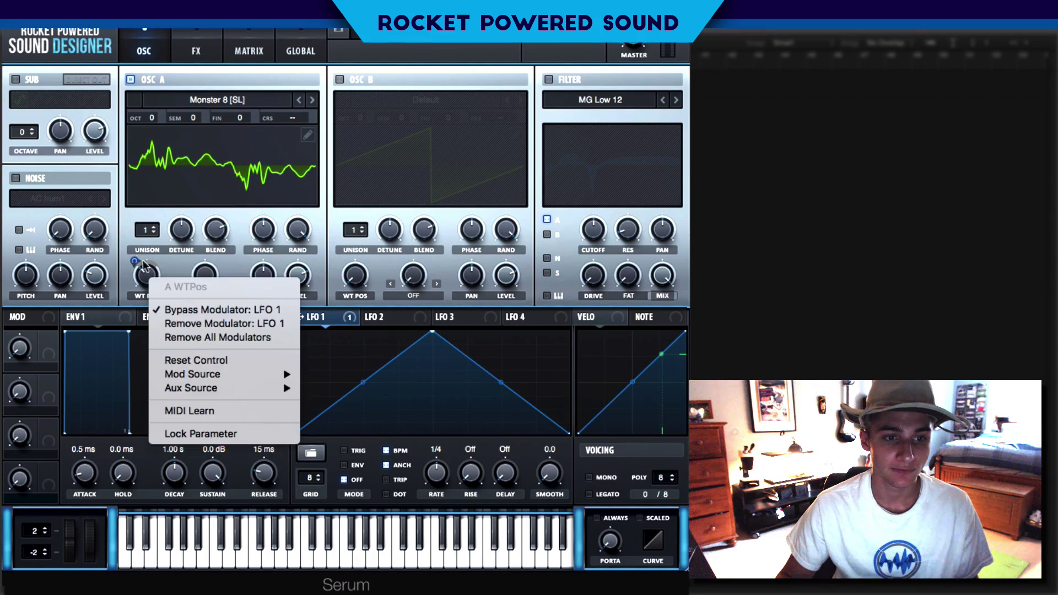
left_click(208, 309)
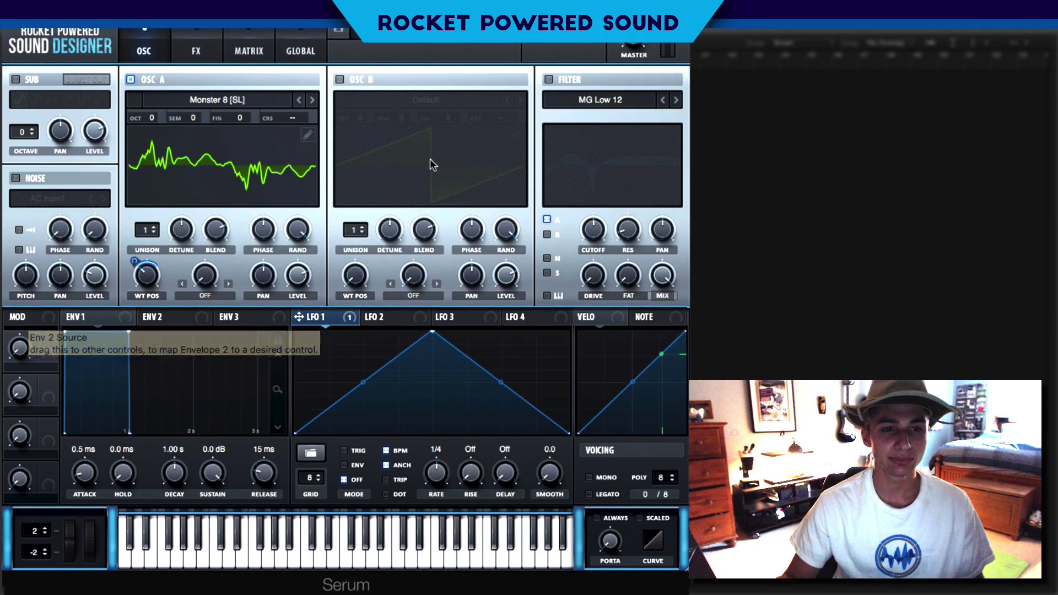
left_click(249, 103)
mouse_move(297, 186)
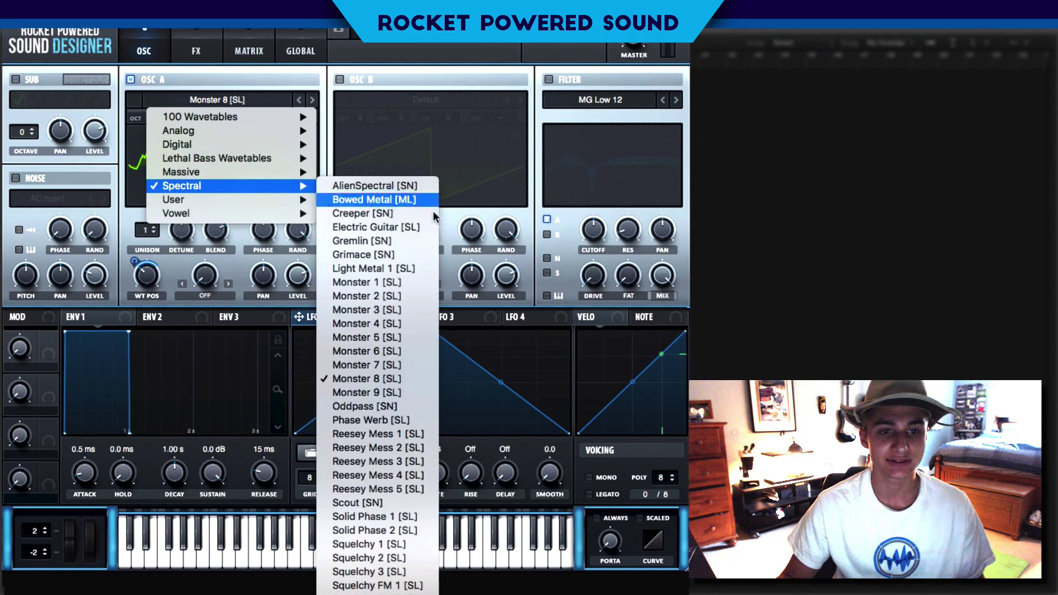
left_click(404, 153)
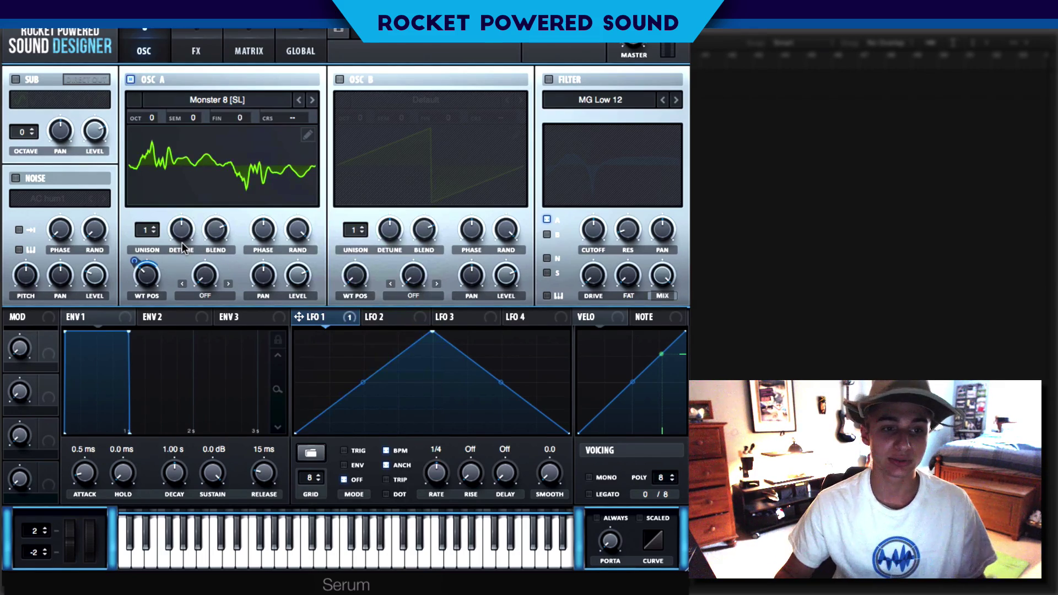
Step: Set OSC A unison to 3 voices with detune 0.15
mouse_move(137, 230)
left_mouse_down()
mouse_move(144, 194)
mouse_move(152, 226)
left_mouse_up()
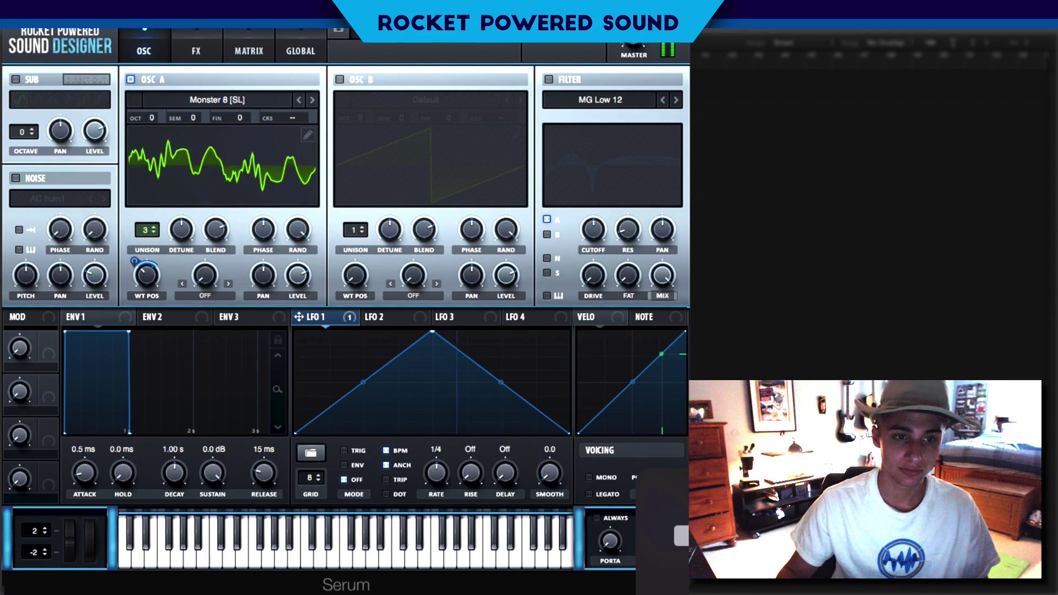
mouse_move(186, 237)
left_click_drag(186, 237, 172, 244)
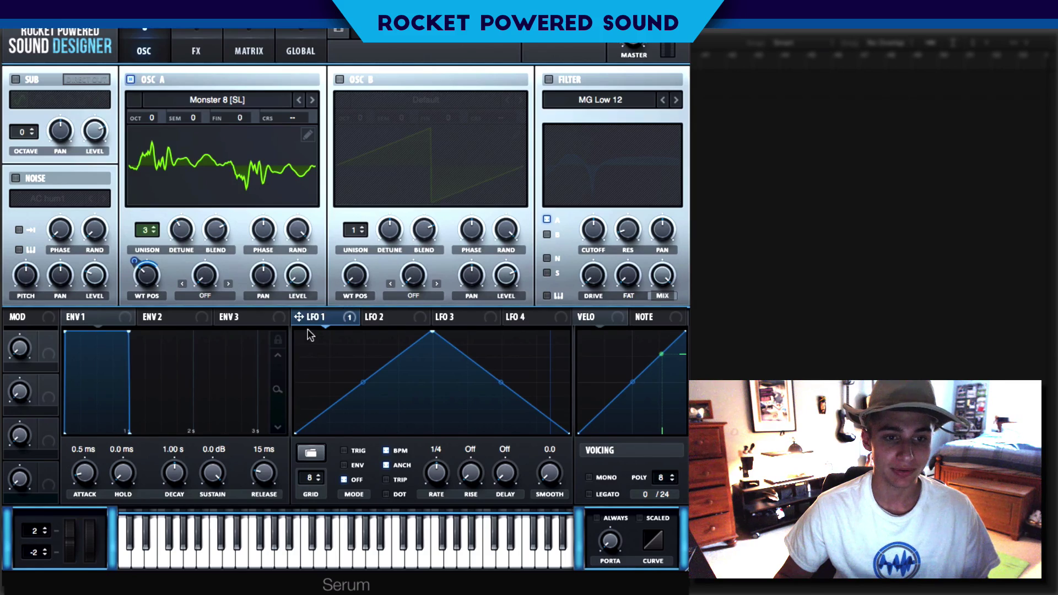
Step: Route LFO 1 to OSC A level, curve LFO 1's rising segment, and enable noise
left_click_drag(308, 319, 298, 276)
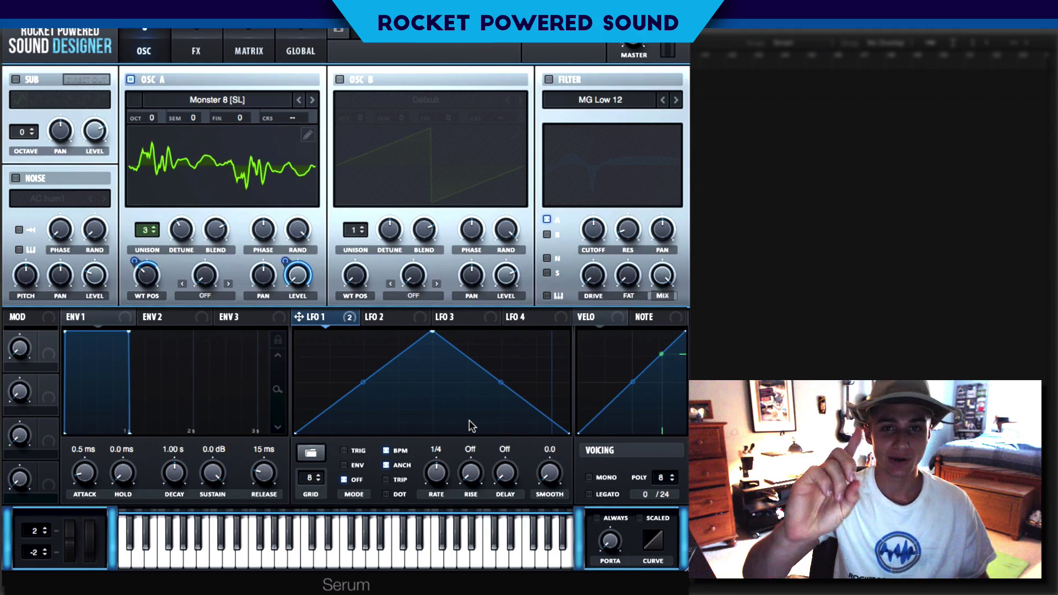
left_click_drag(350, 386, 356, 385)
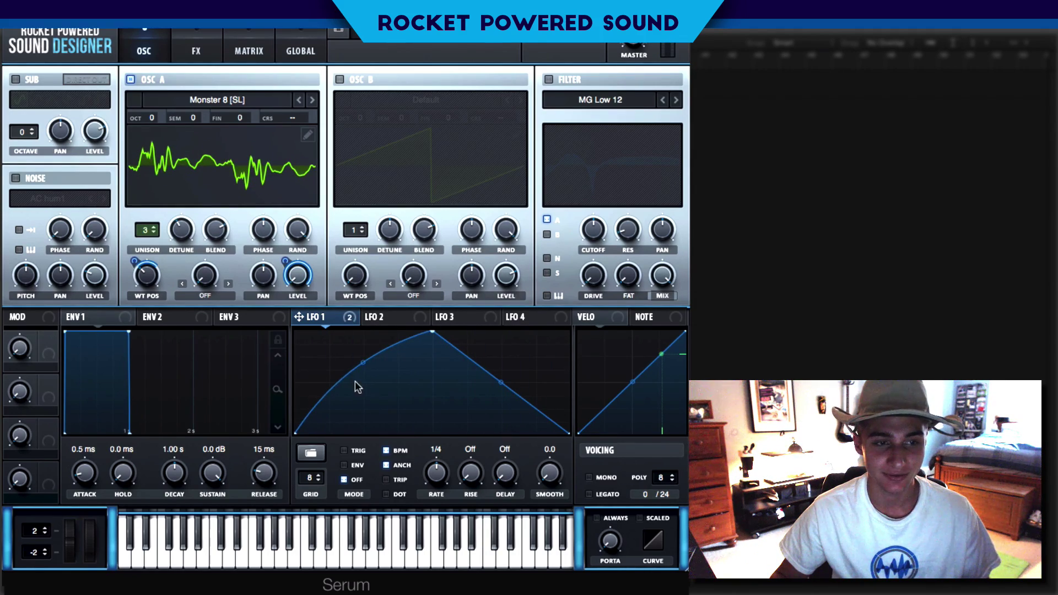
left_click(16, 179)
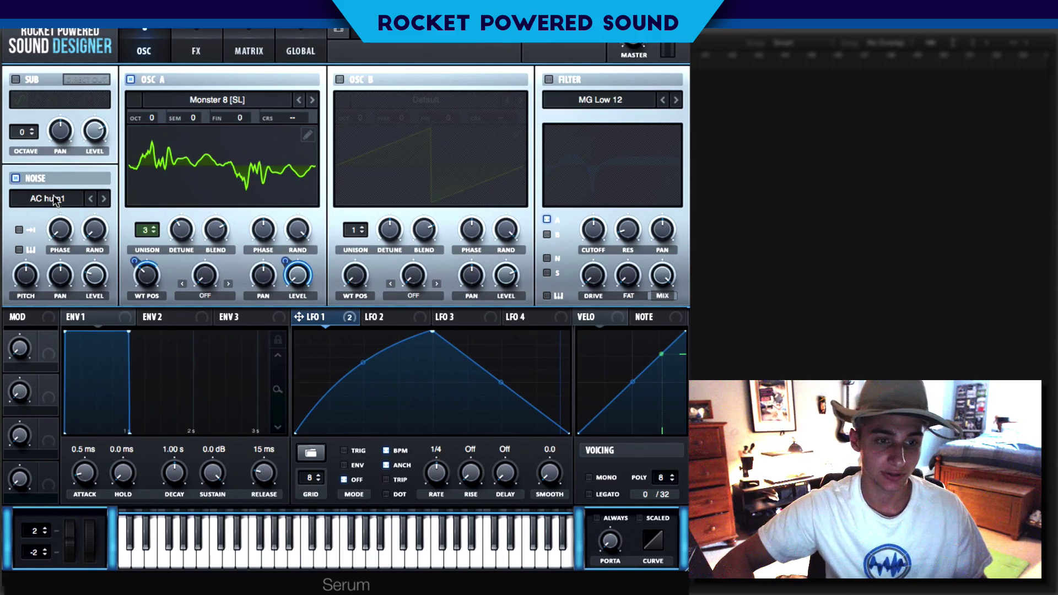
Step: Drop the AC hum1 noise level to 7%, modulate it with LFO 1, and enable the MG Low 12 filter
left_click_drag(80, 281, 81, 304)
left_click_drag(299, 317, 94, 277)
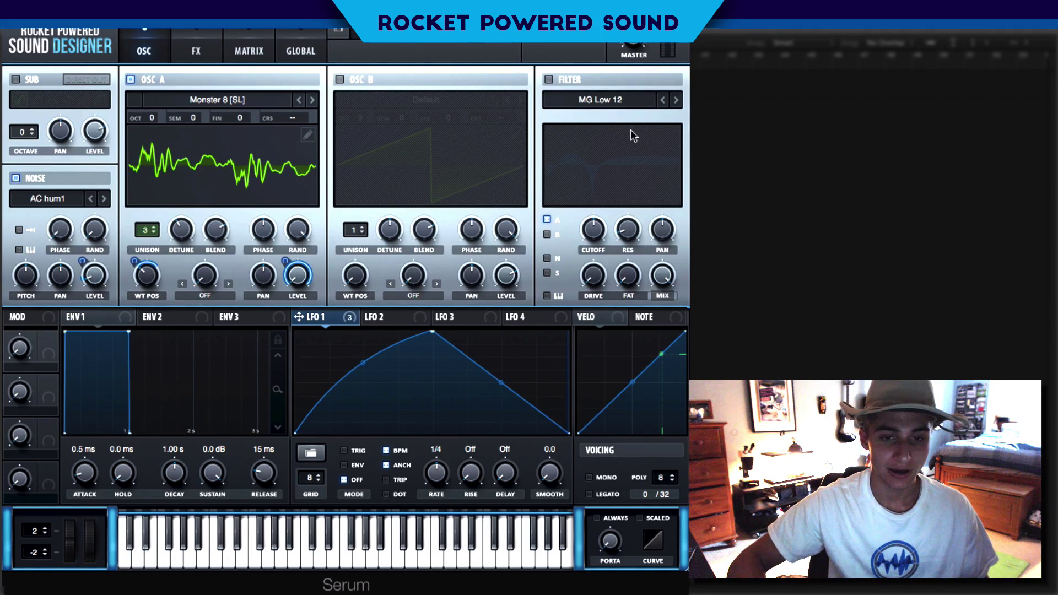
left_click(549, 80)
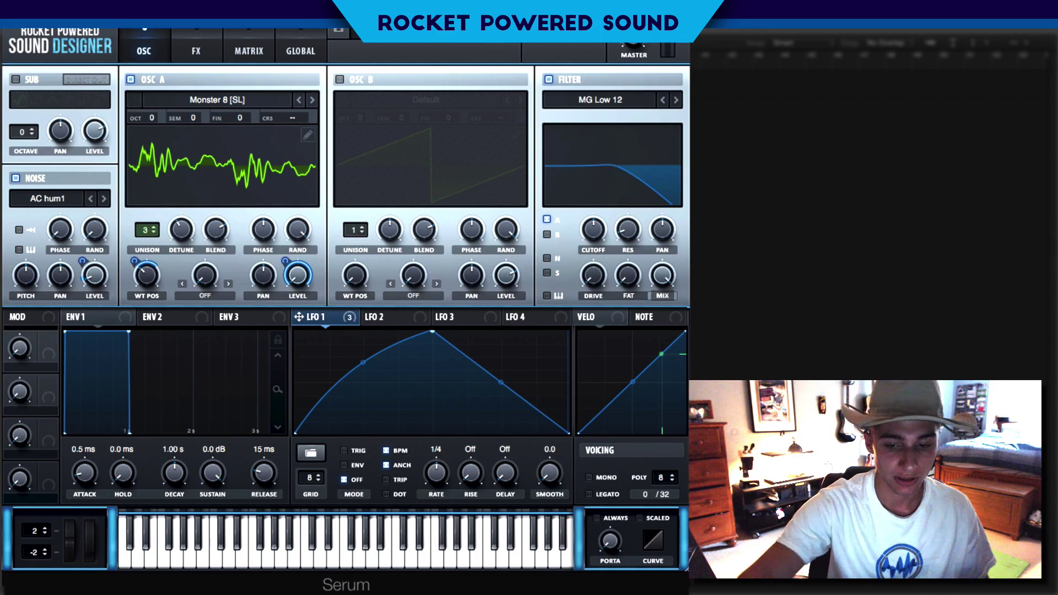
Step: Switch the filter type to HN 12, adjust its cutoff, and route LFO 1 to the cutoff
left_click(641, 101)
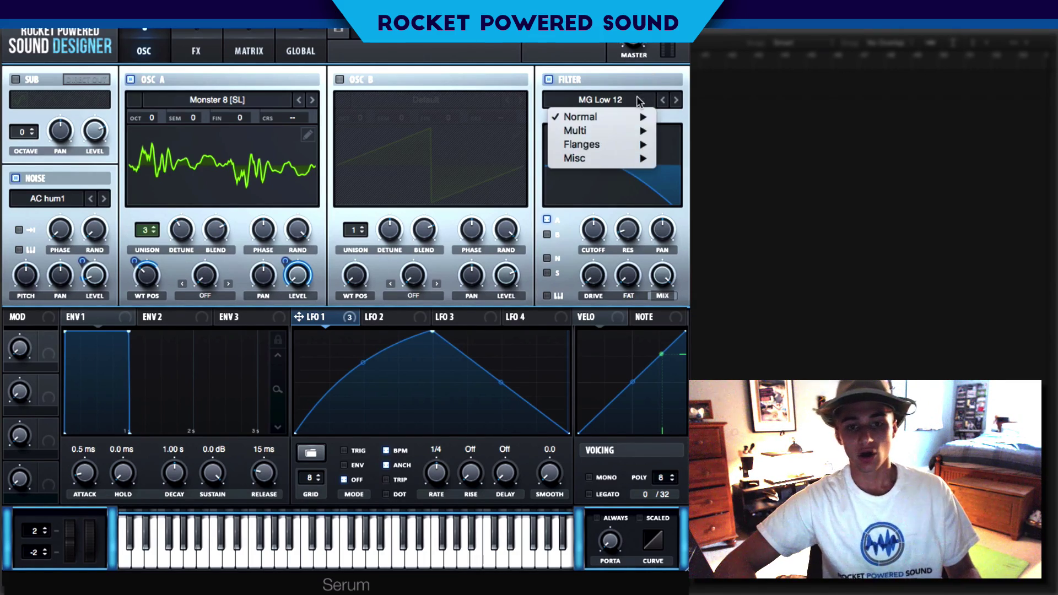
mouse_move(644, 132)
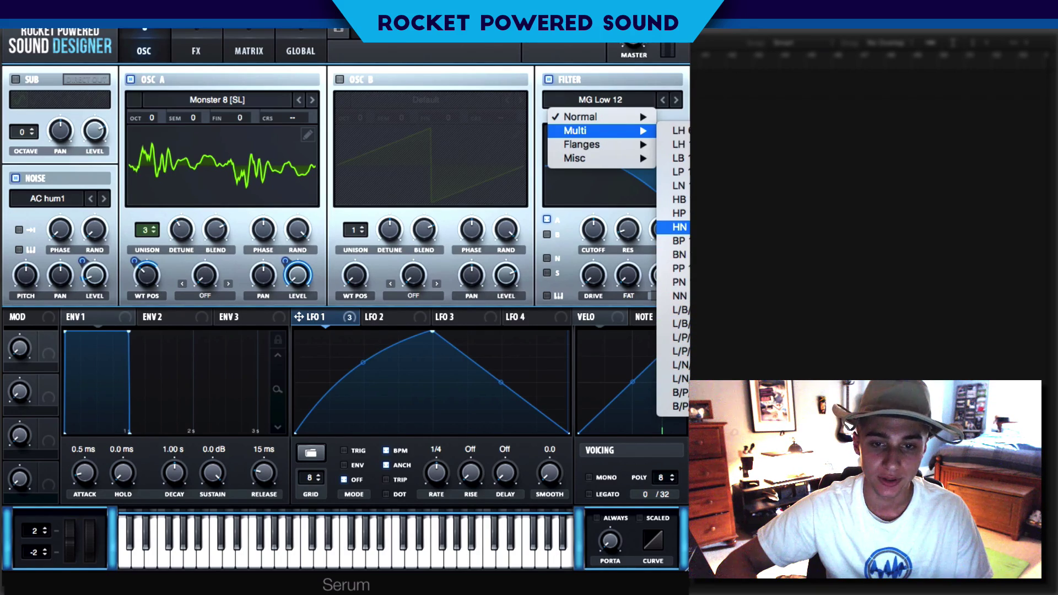
left_click(679, 227)
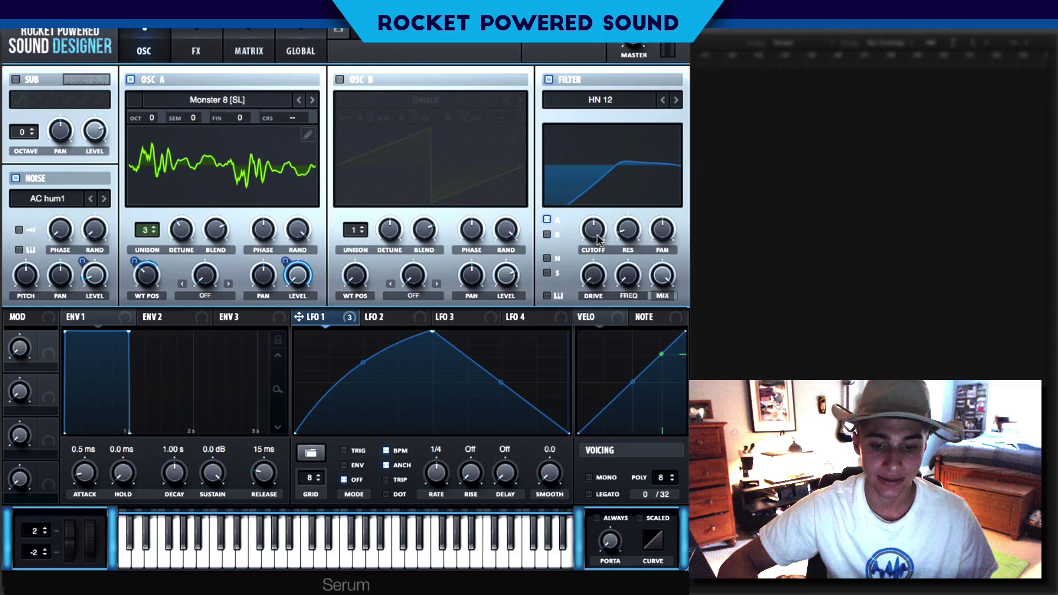
left_click_drag(597, 240, 569, 266)
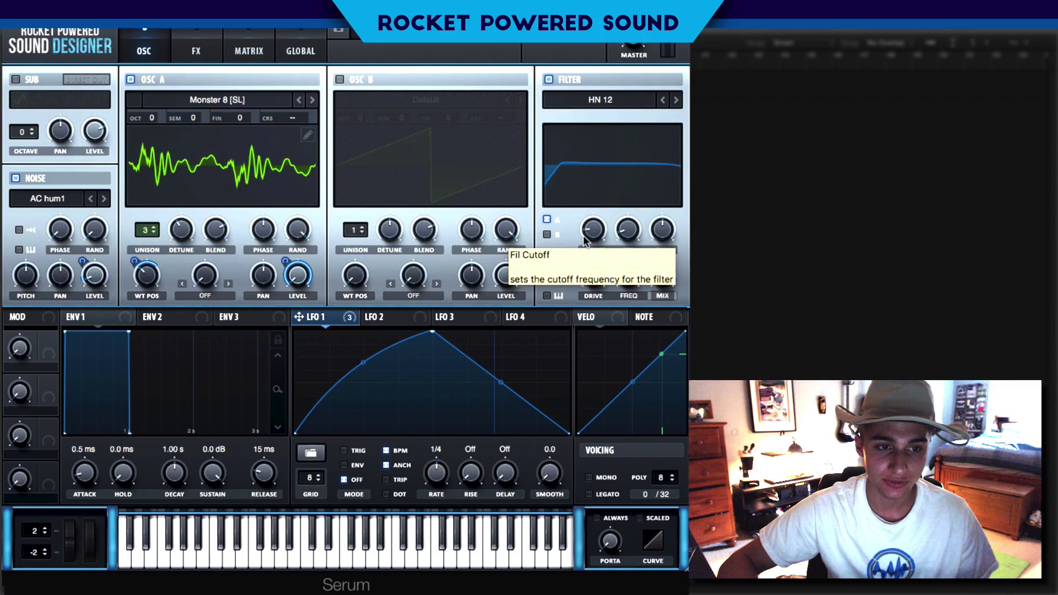
scroll(598, 237, "down", 1)
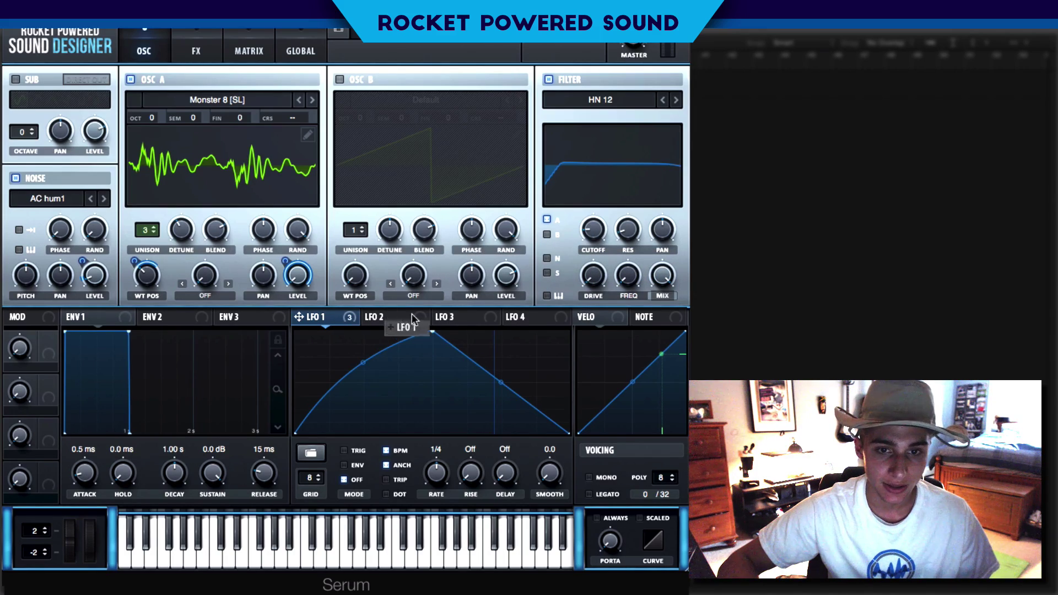
left_click_drag(573, 188, 603, 130)
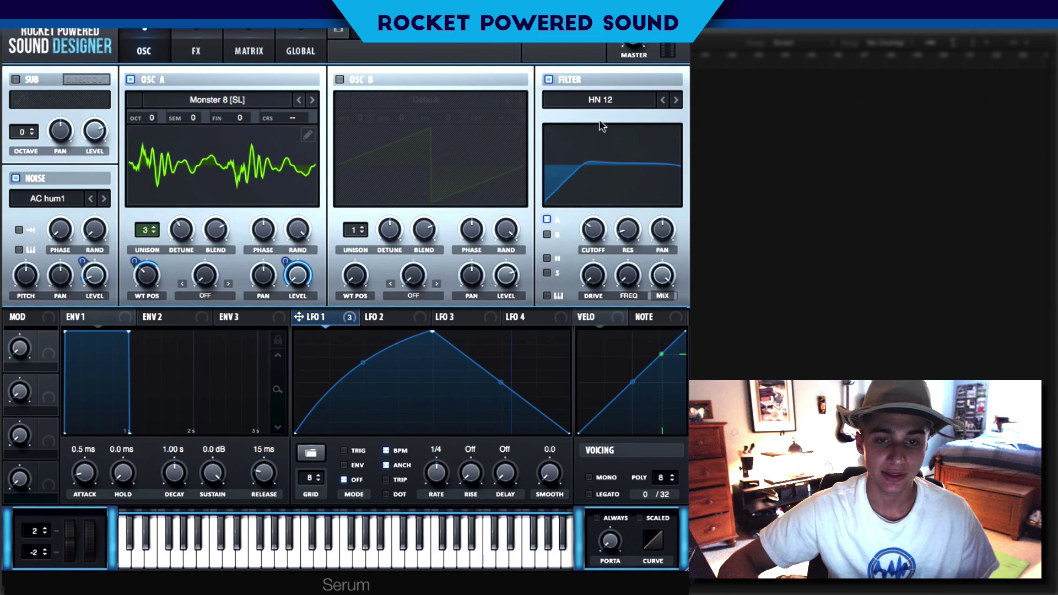
left_click_drag(588, 185, 557, 185)
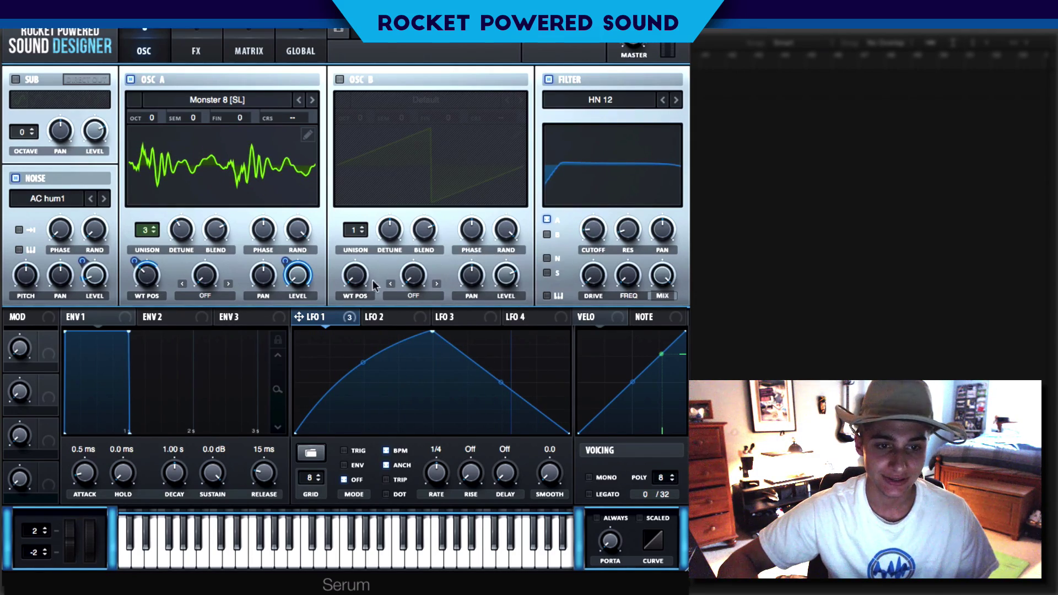
left_click_drag(357, 318, 593, 231)
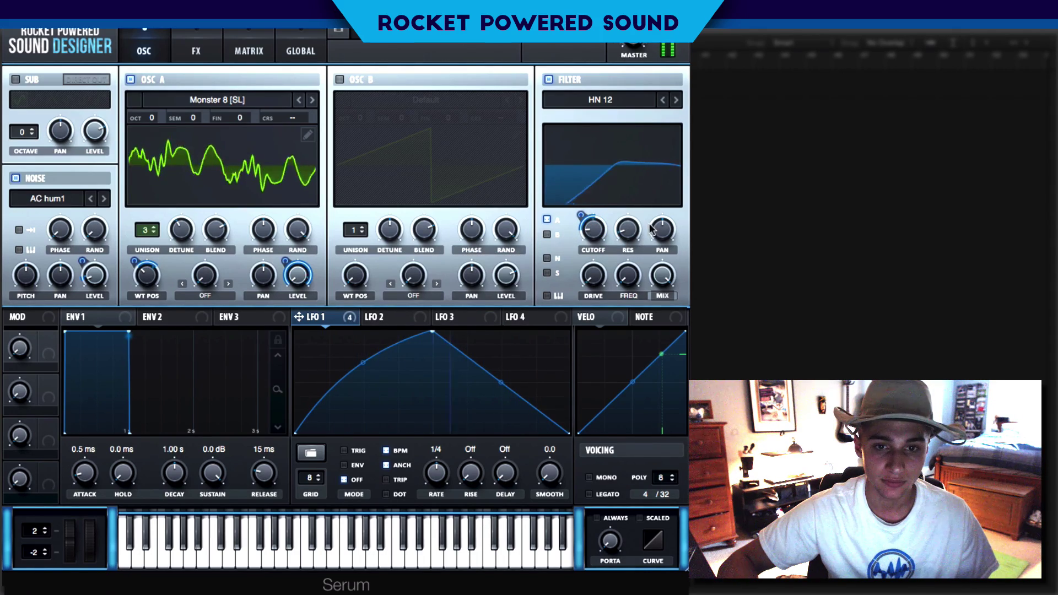
Step: Set filter resonance to 33%, drive 14%, variation 37%, then compare with the filter bypassed
left_click_drag(626, 234, 627, 201)
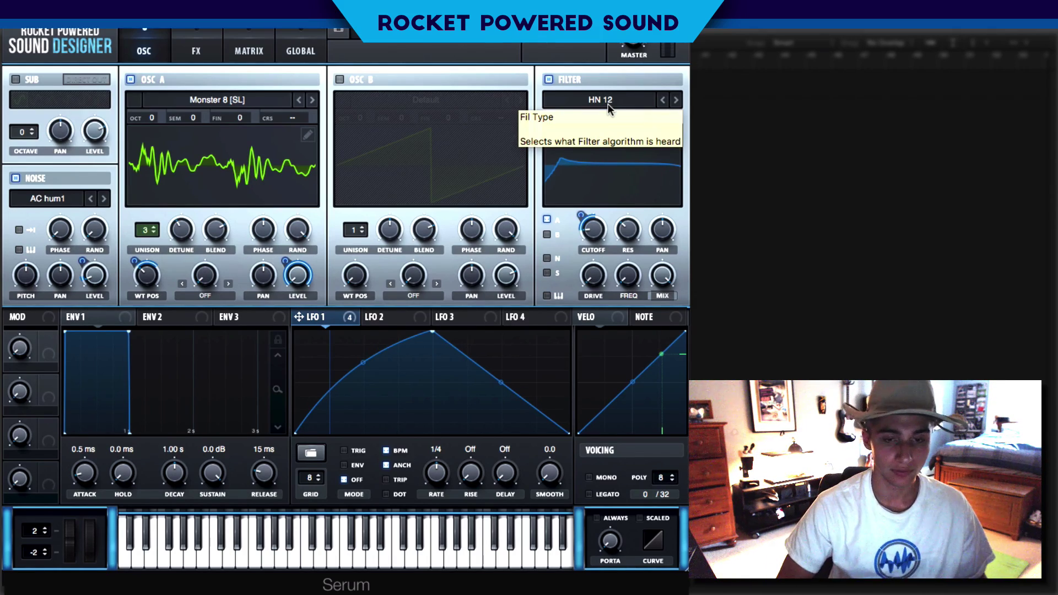
left_click_drag(627, 231, 626, 229)
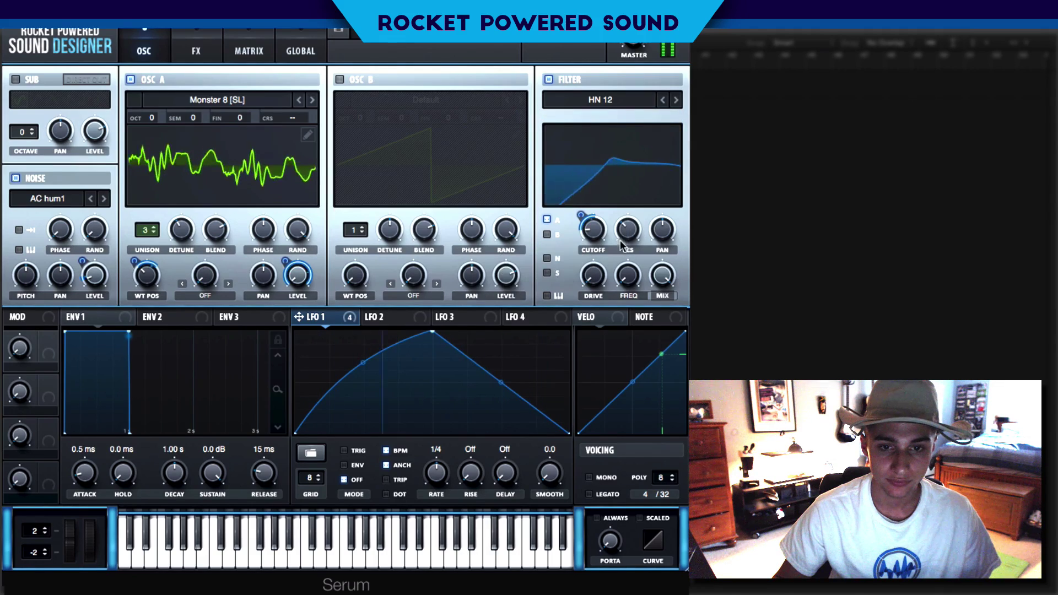
left_click(595, 281)
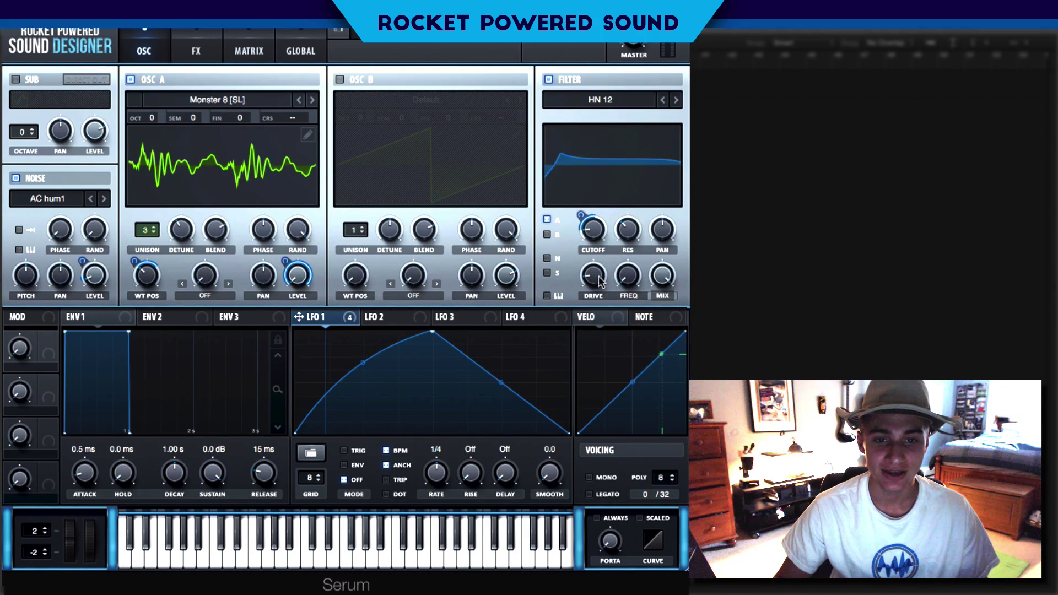
left_click(634, 284)
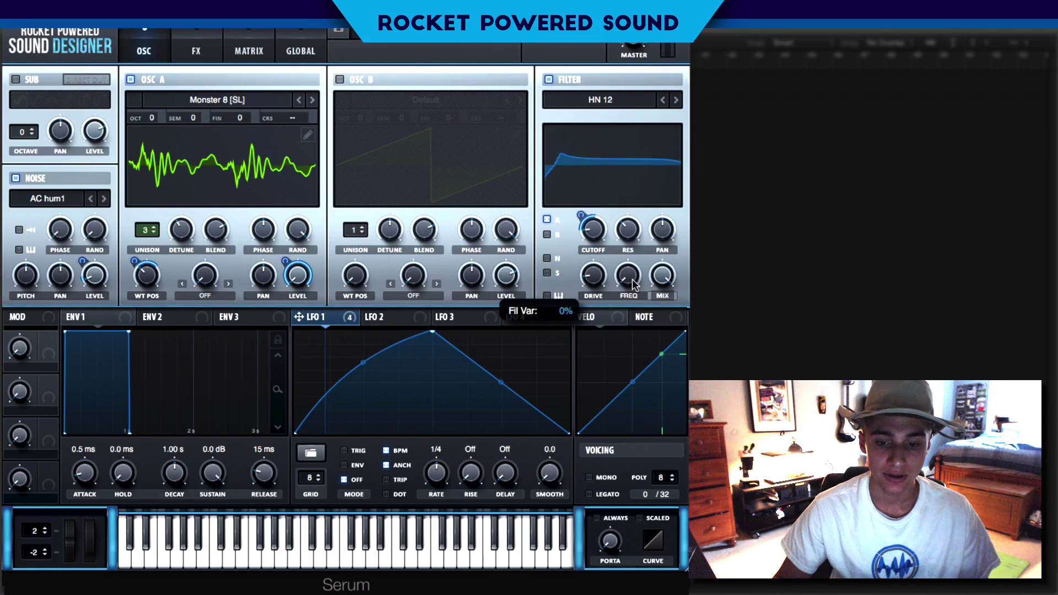
left_click_drag(633, 284, 636, 224)
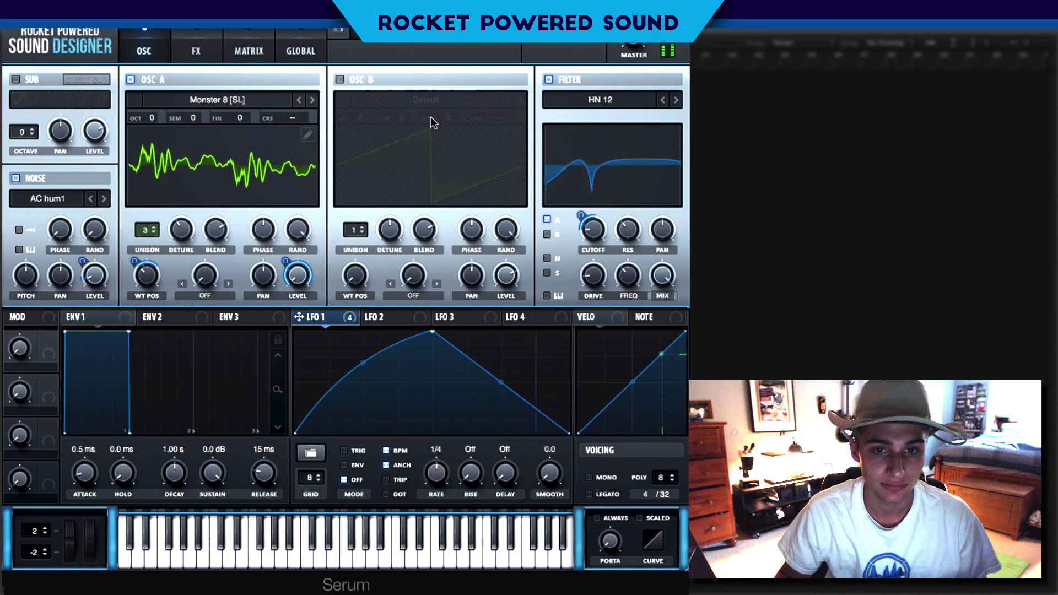
left_click(548, 79)
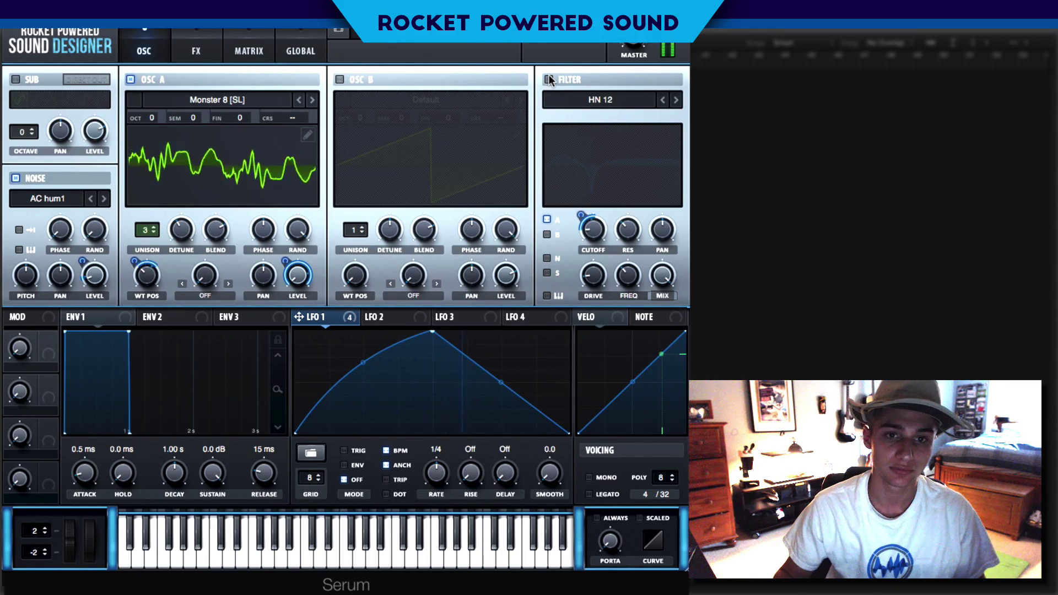
left_click(549, 79)
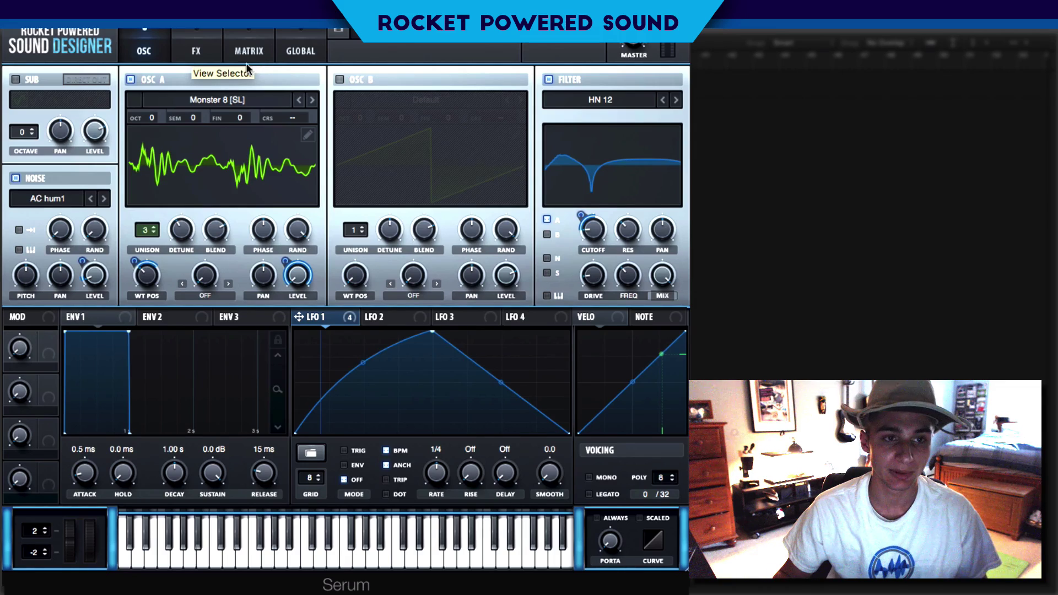
Step: Enable the Hyper/Dimension effect on the FX page
left_click(200, 43)
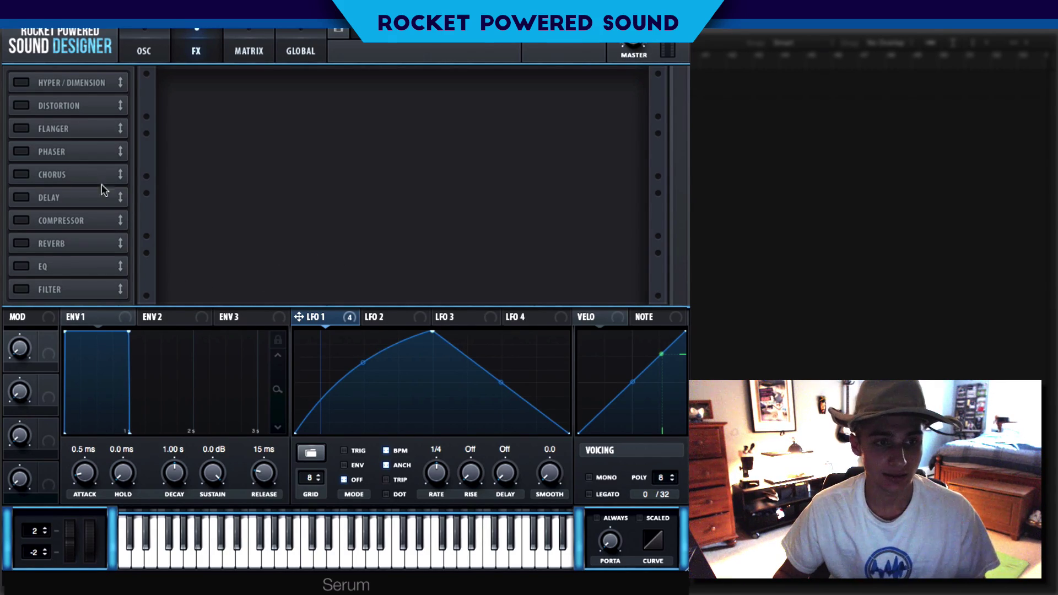
left_click(21, 81)
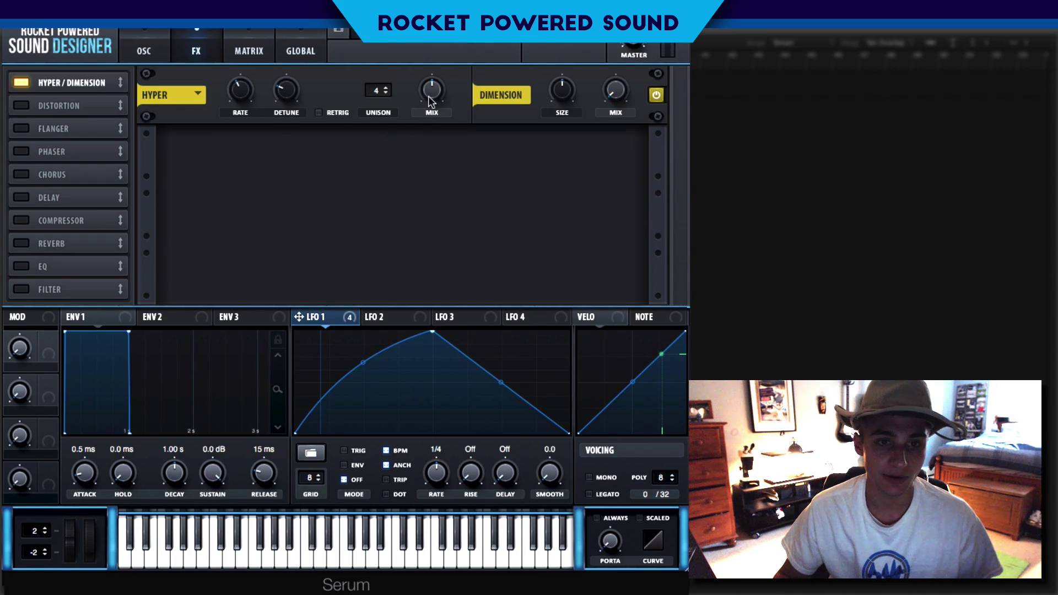
scroll(428, 97, "down", 3)
mouse_move(428, 88)
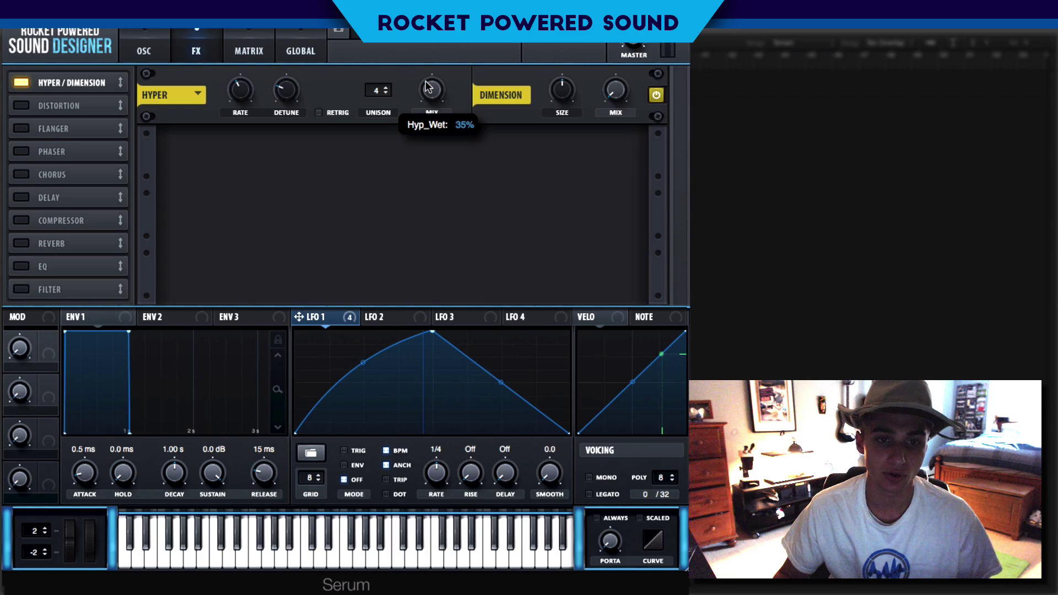
Step: Set the Dimension size to about 50% and make LFO 1 retrigger on each note
left_click_drag(575, 95, 553, 83)
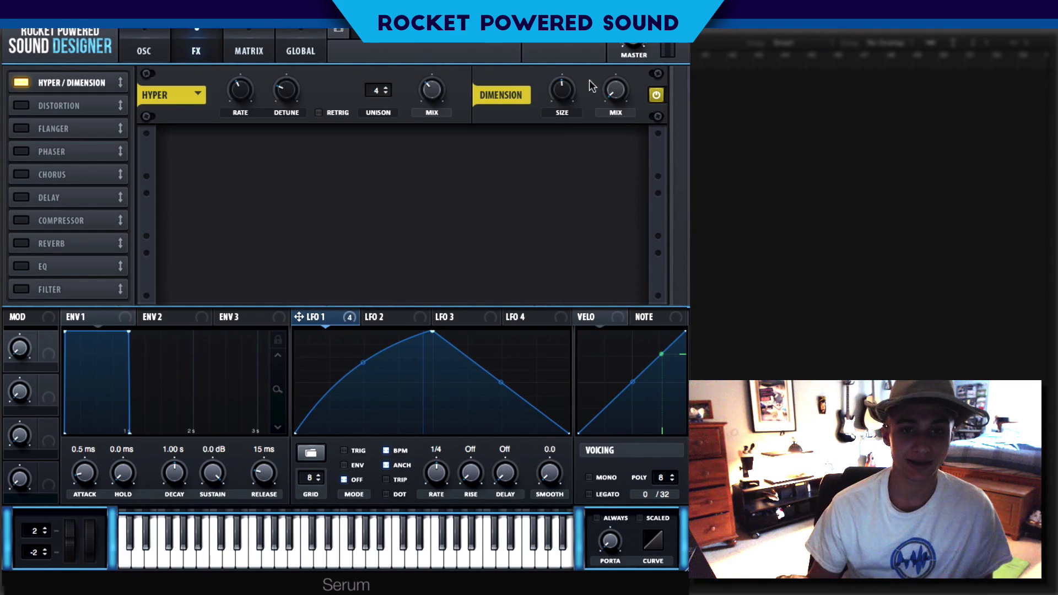
mouse_move(570, 84)
left_click_drag(563, 148, 573, 88)
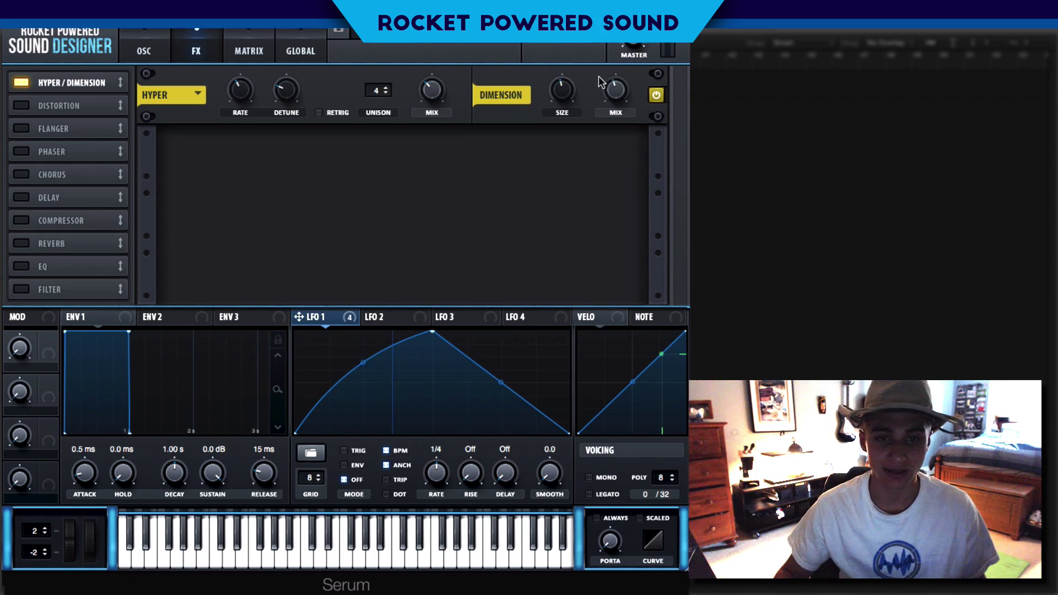
mouse_move(569, 86)
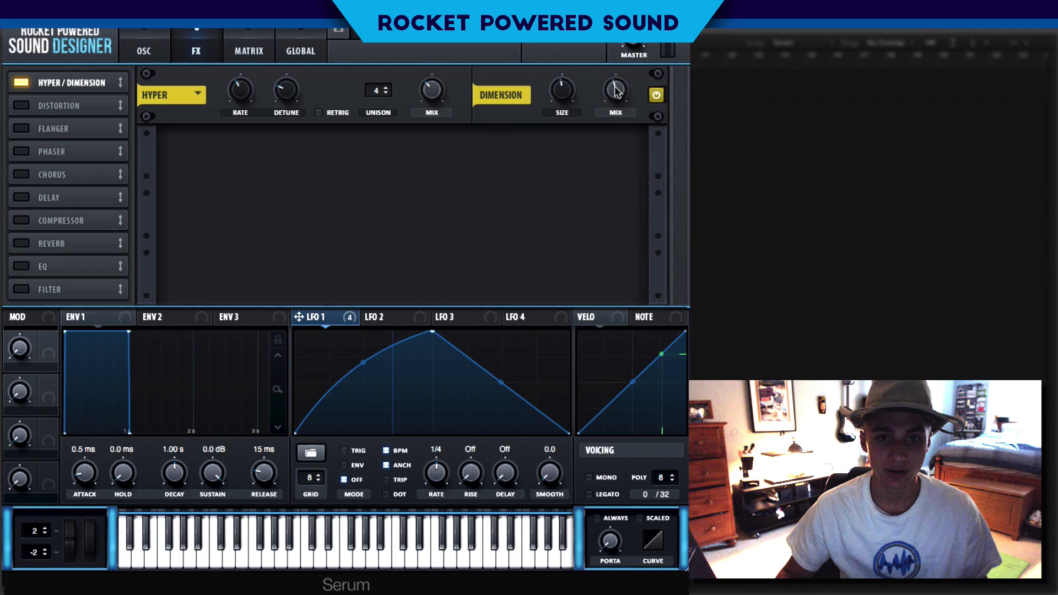
mouse_move(609, 92)
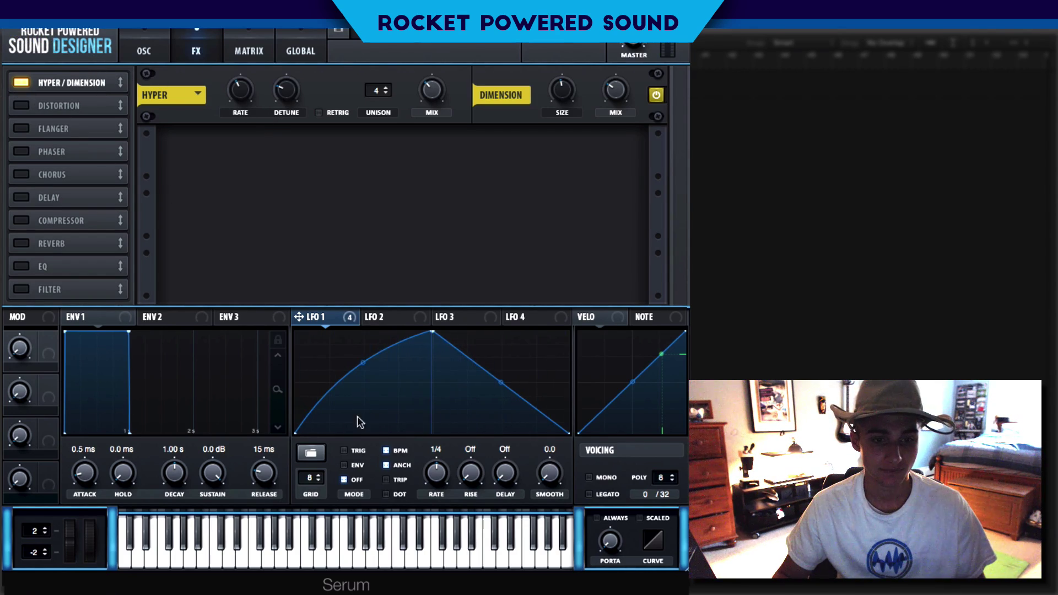
left_click(344, 451)
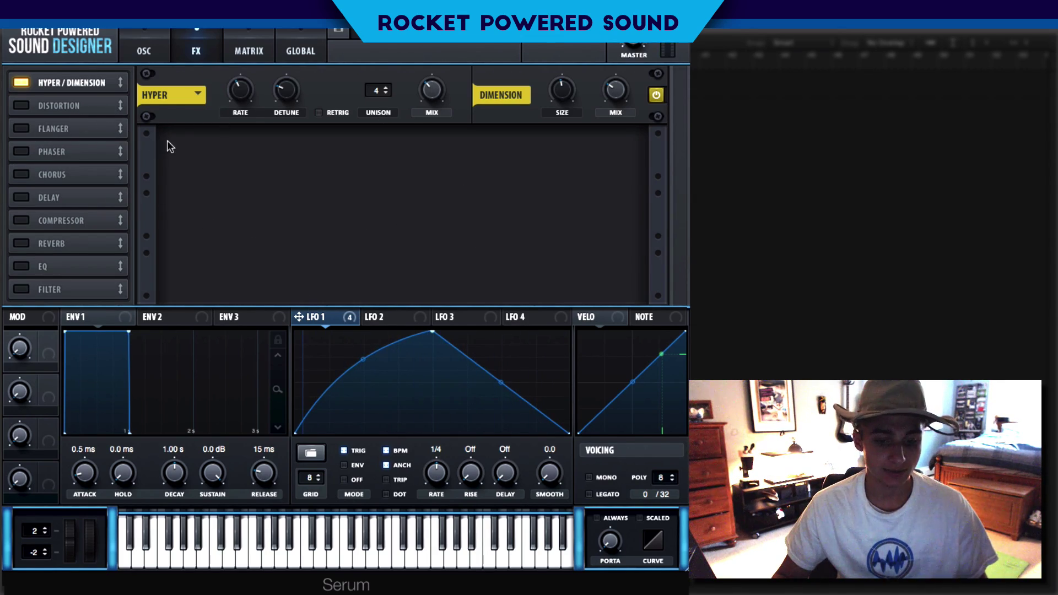
Step: Enable the Compressor, move it right after Hyper/Dimension, and switch it to multiband
left_click(42, 221)
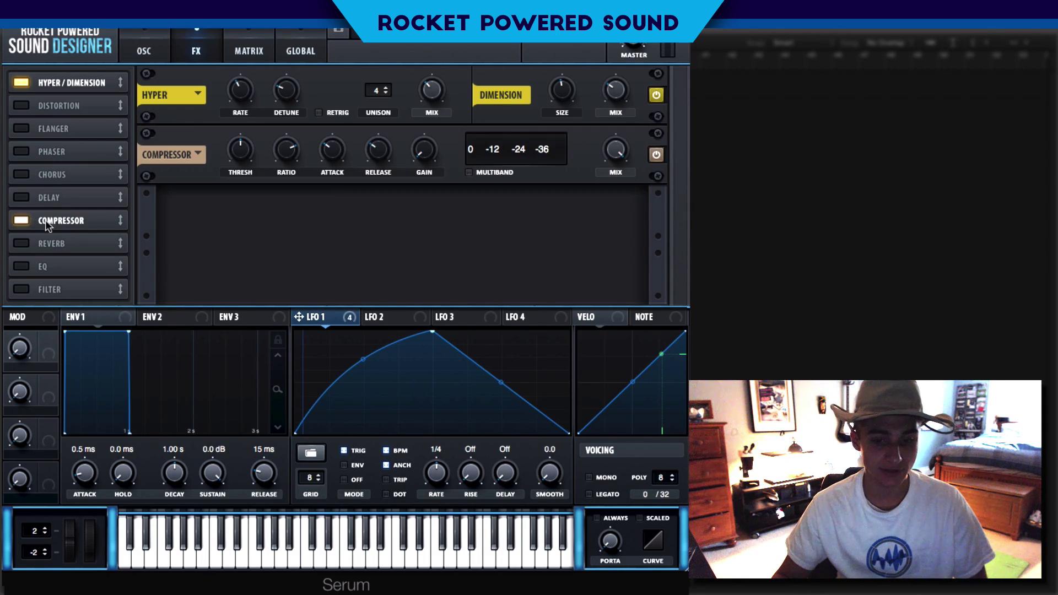
left_click_drag(74, 226, 70, 85)
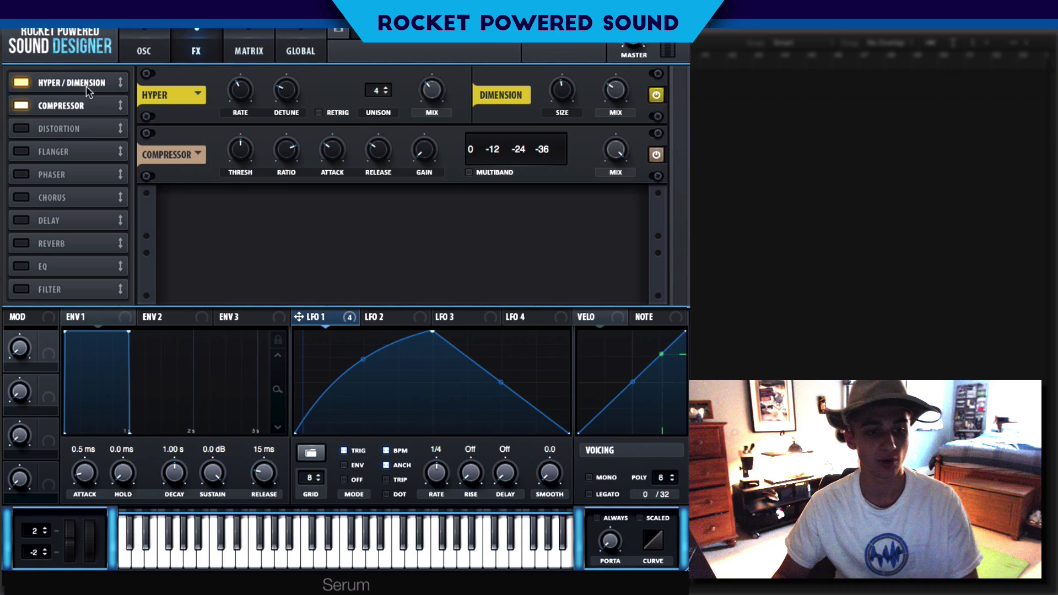
left_click(473, 173)
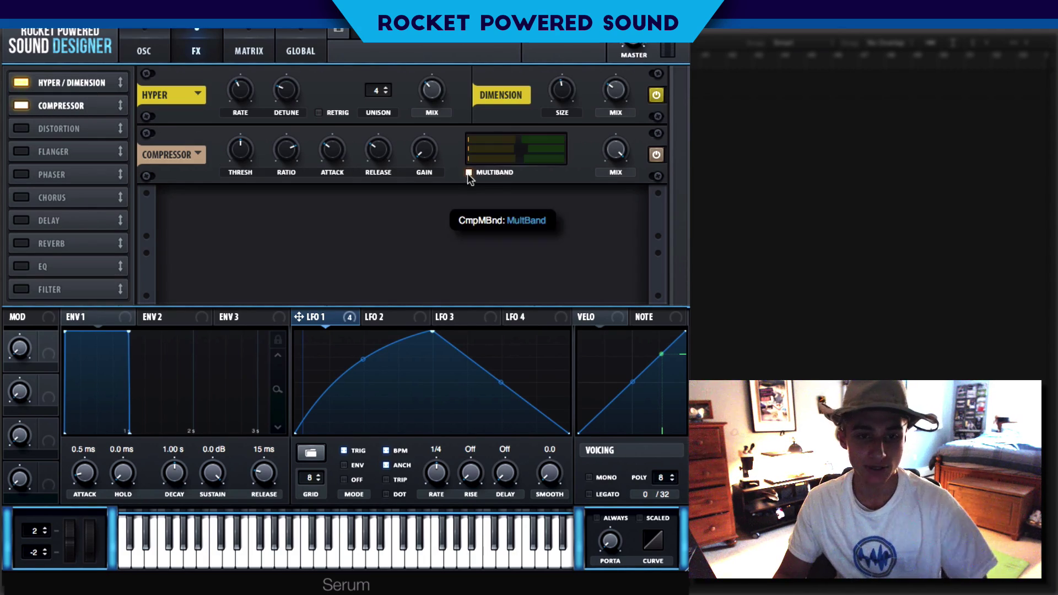
mouse_move(419, 157)
left_mouse_down()
mouse_move(417, 135)
mouse_move(409, 161)
left_mouse_up()
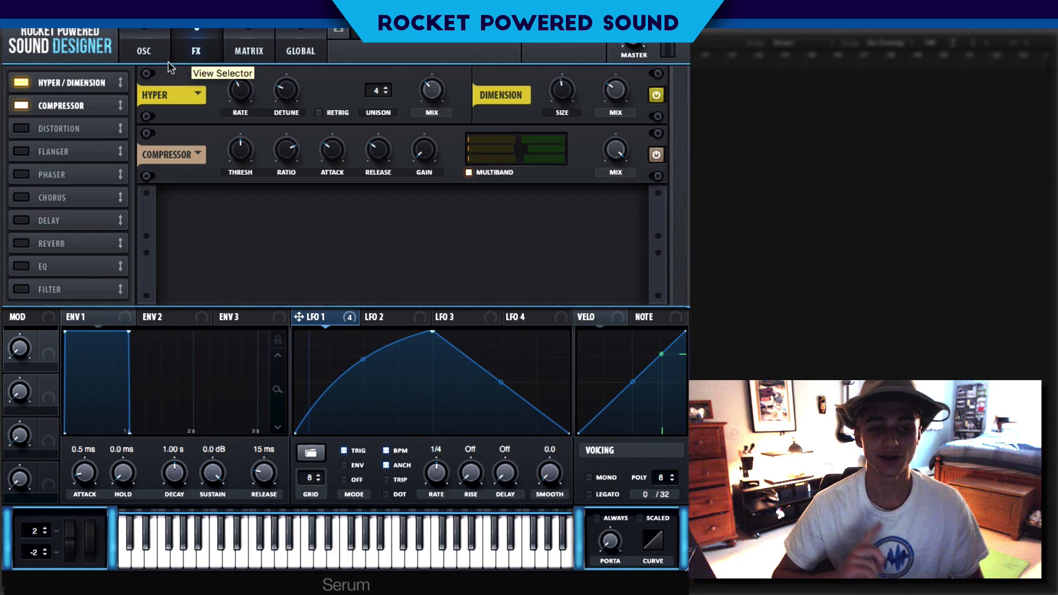
Step: Glance between the oscillator and FX pages, then enable the Distortion effect
left_click(152, 49)
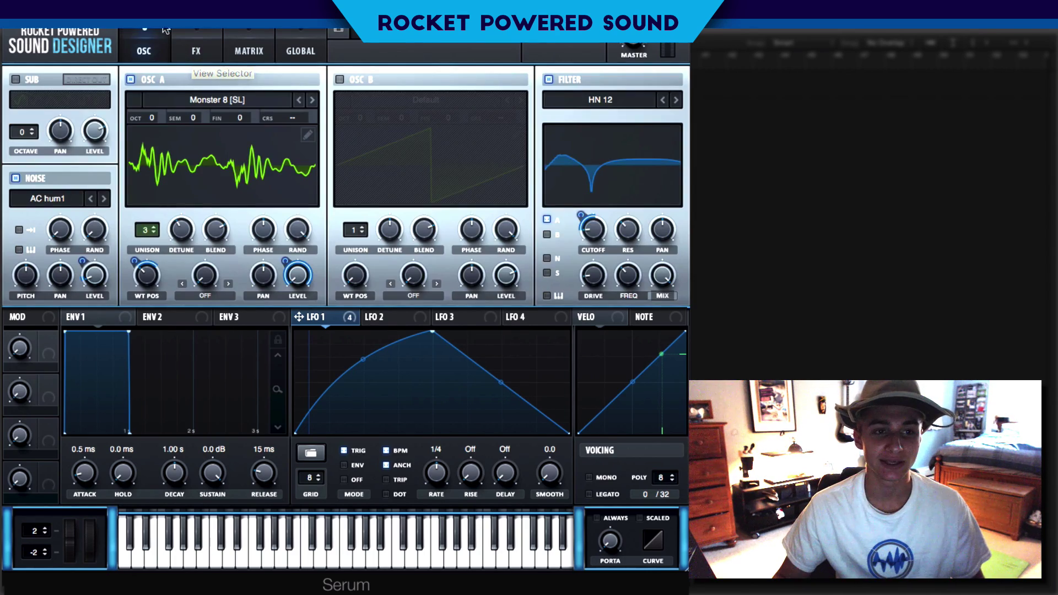
left_click(194, 51)
left_click(158, 53)
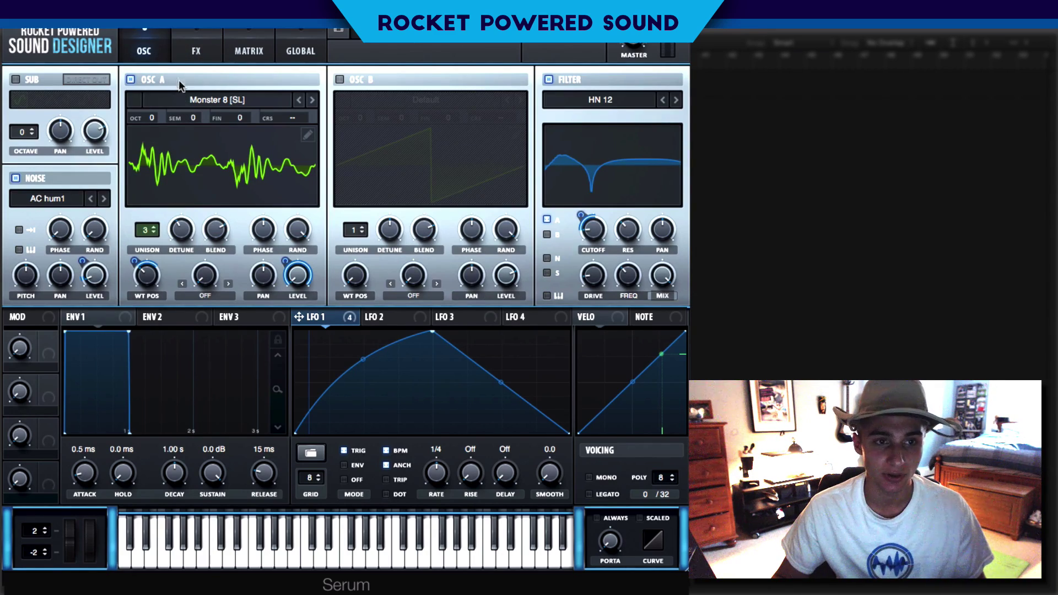
left_click(195, 50)
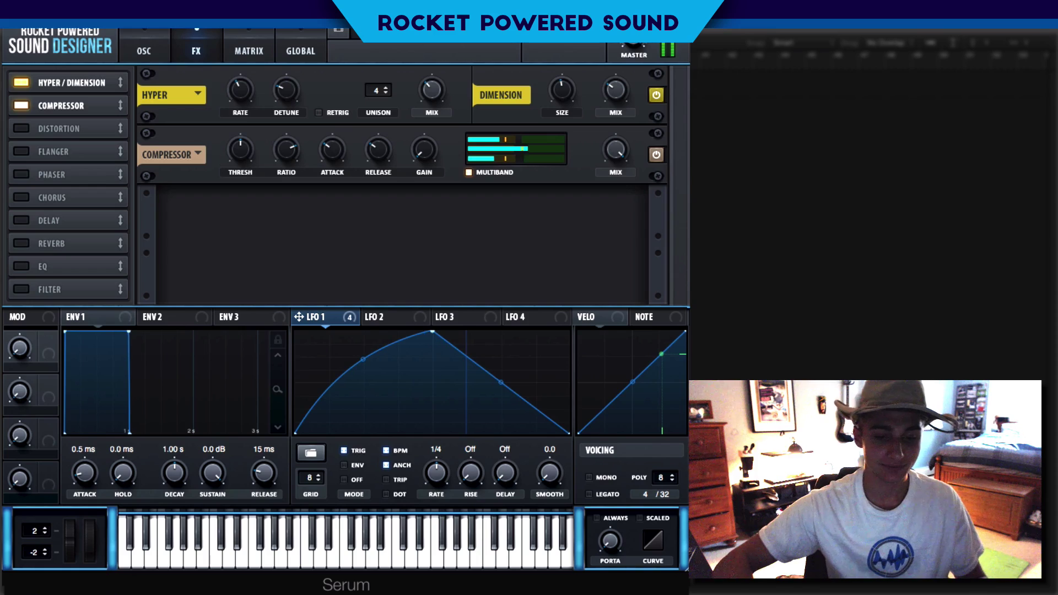
left_click(20, 128)
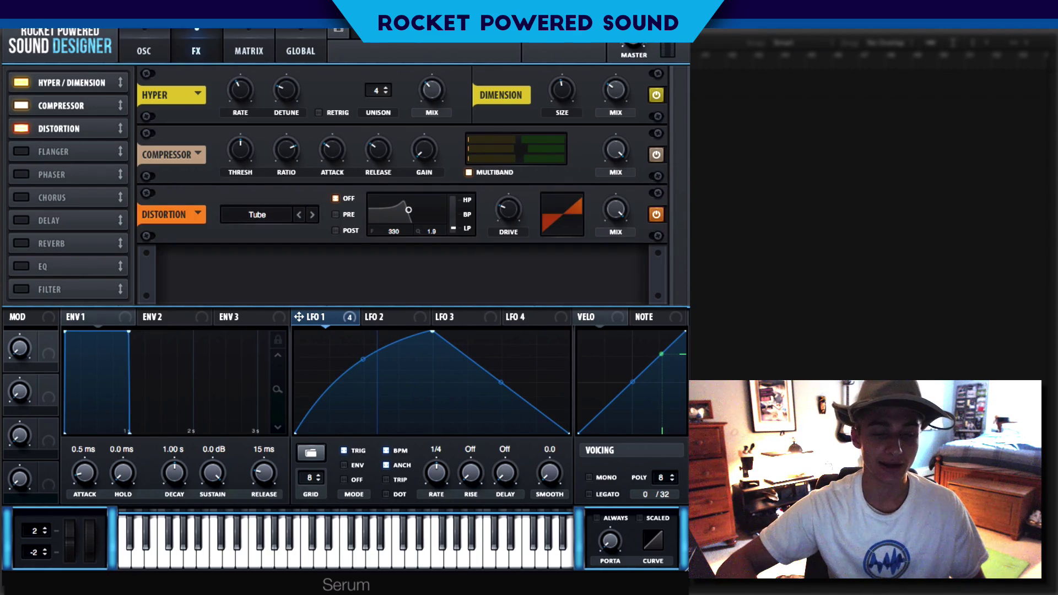
Step: Turn on LFO 1's anchor option and set the distortion mix to about 33% with adjusted drive
left_click(385, 463)
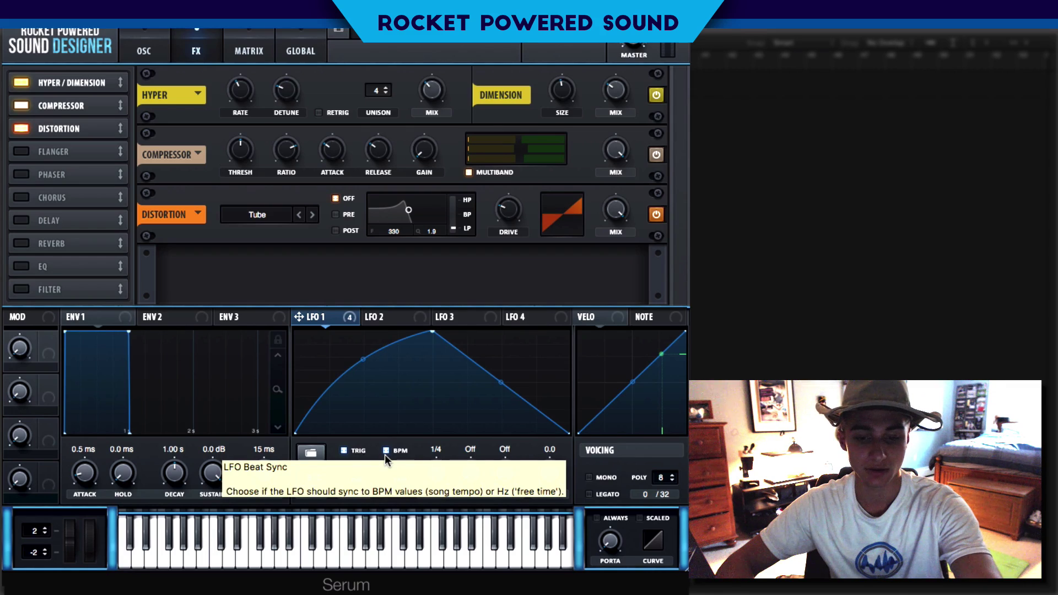
left_click_drag(609, 212, 570, 260)
left_click_drag(507, 211, 505, 192)
left_click_drag(577, 210, 589, 225)
Step: Settle the distortion on Diode 1 after auditioning Lin.Fold, then enable the Phaser
left_click(272, 215)
left_click(272, 214)
left_click(273, 215)
left_click(296, 277)
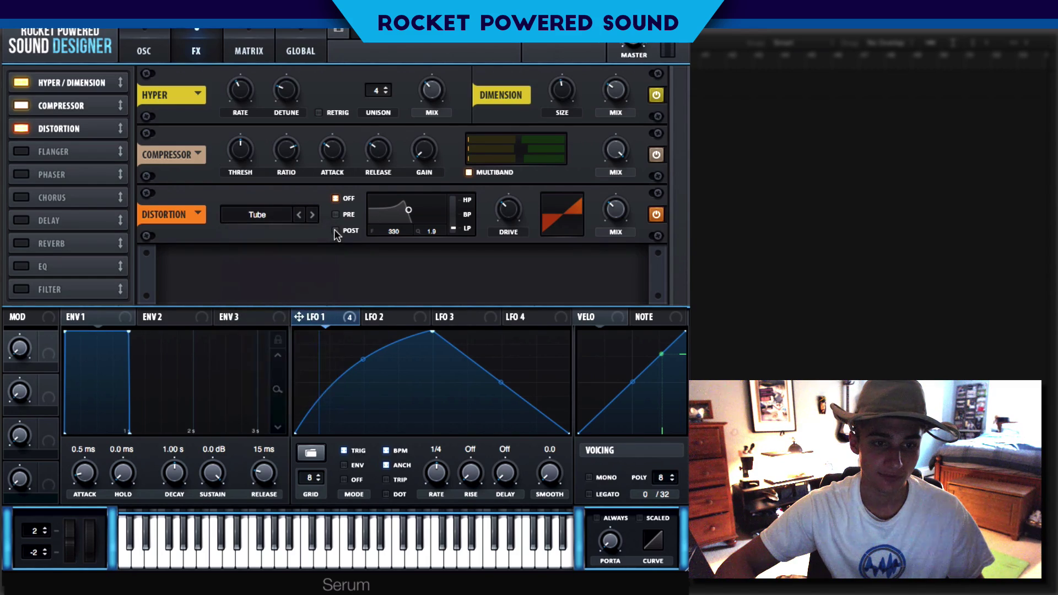
left_click(312, 215)
left_click(311, 215)
left_click(299, 215)
left_click(312, 215)
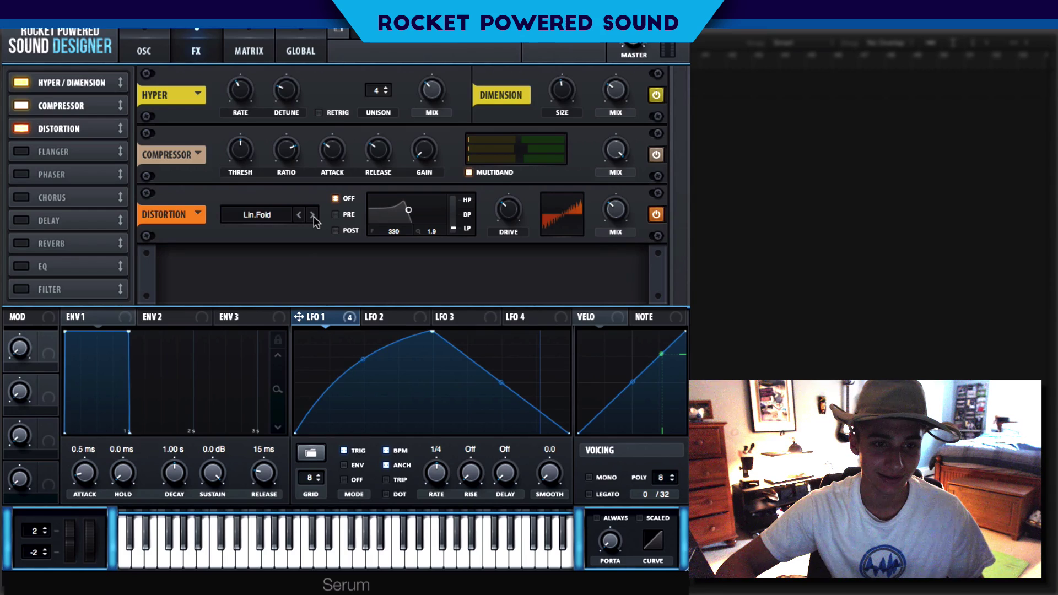
left_click(299, 215)
left_click(298, 215)
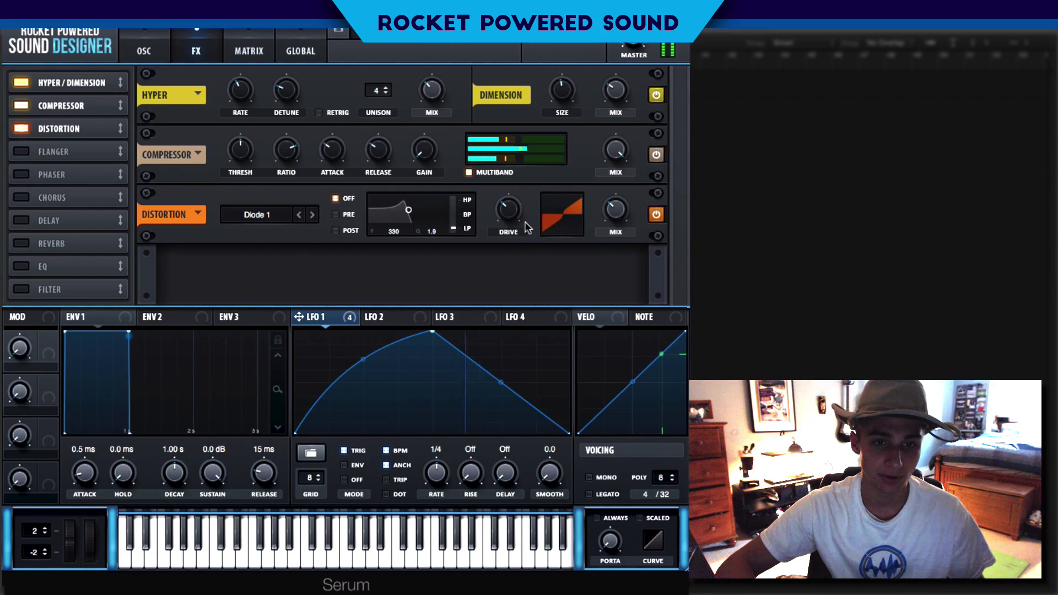
left_click(21, 128)
left_click(21, 127)
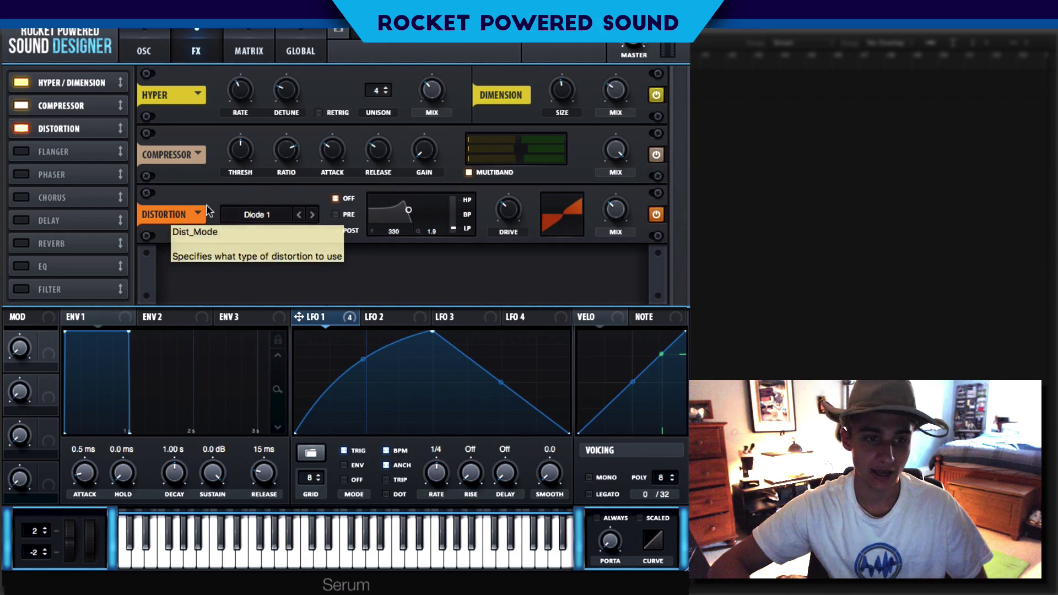
left_click(21, 174)
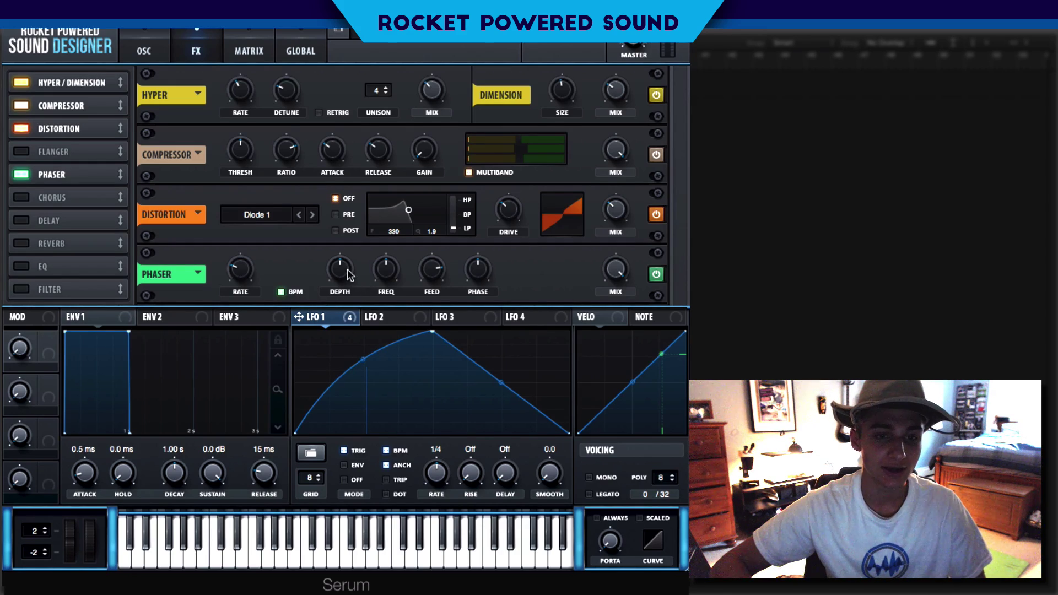
Step: Try lower phaser depth, frequency and rate, compare bypassed, and re-sync the rate to tempo
left_click_drag(340, 268, 323, 361)
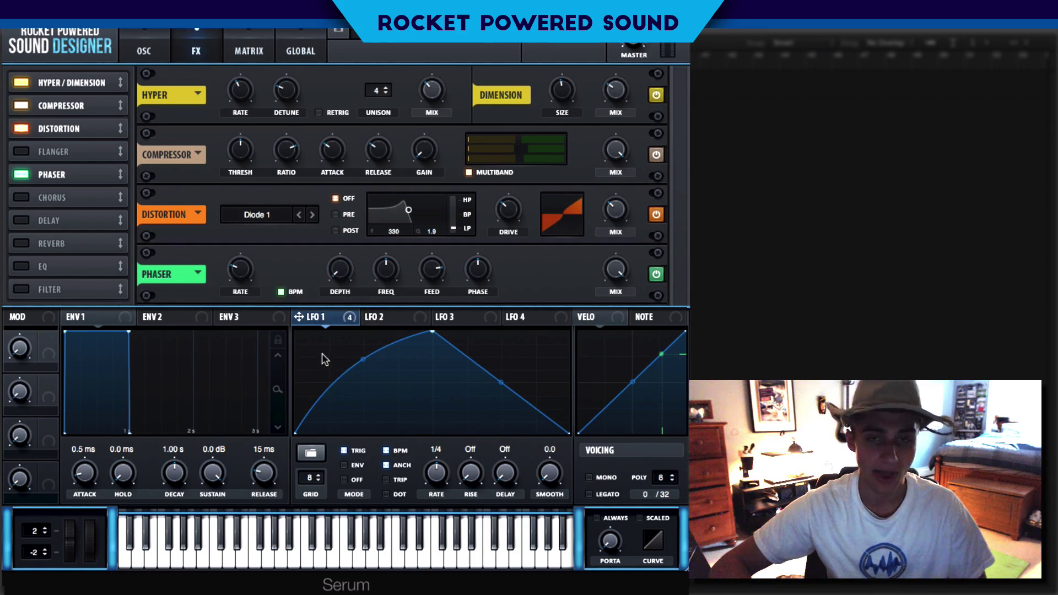
left_click_drag(398, 288, 367, 359)
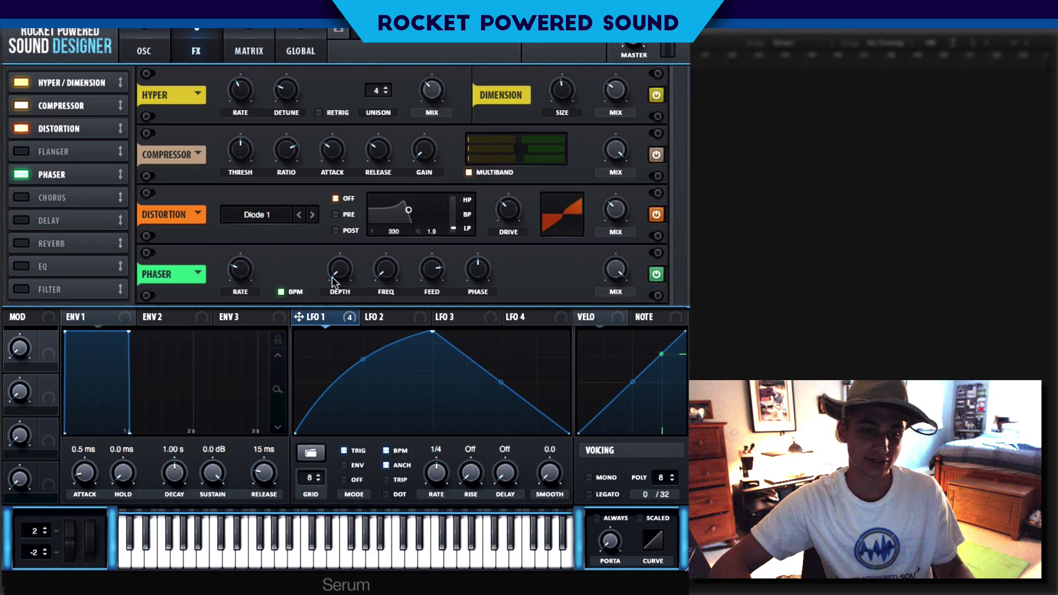
left_click(281, 291)
left_click_drag(249, 267, 252, 354)
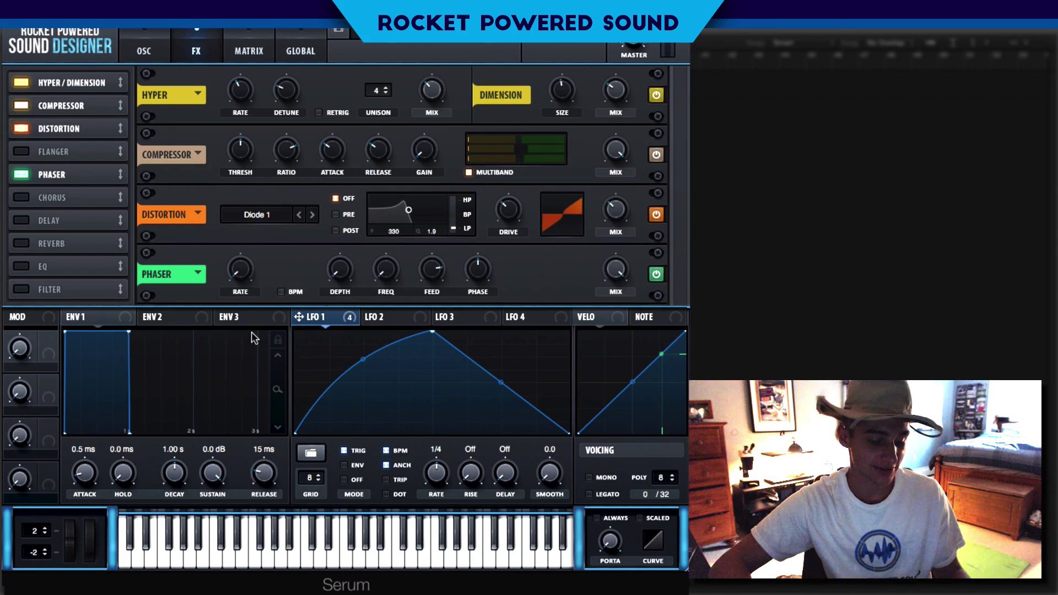
left_click(21, 175)
left_click(21, 174)
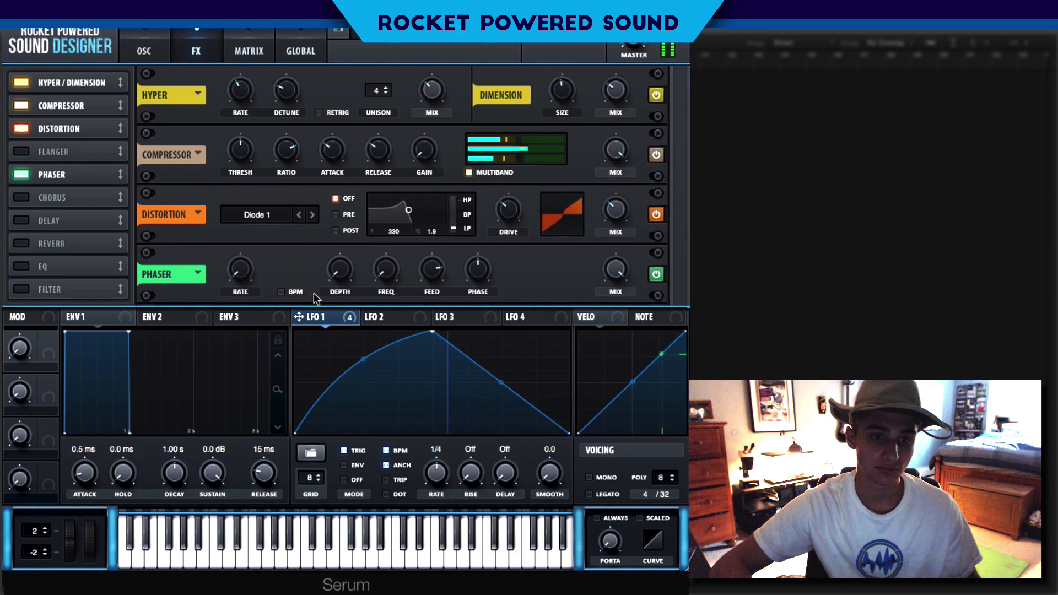
left_click(278, 291)
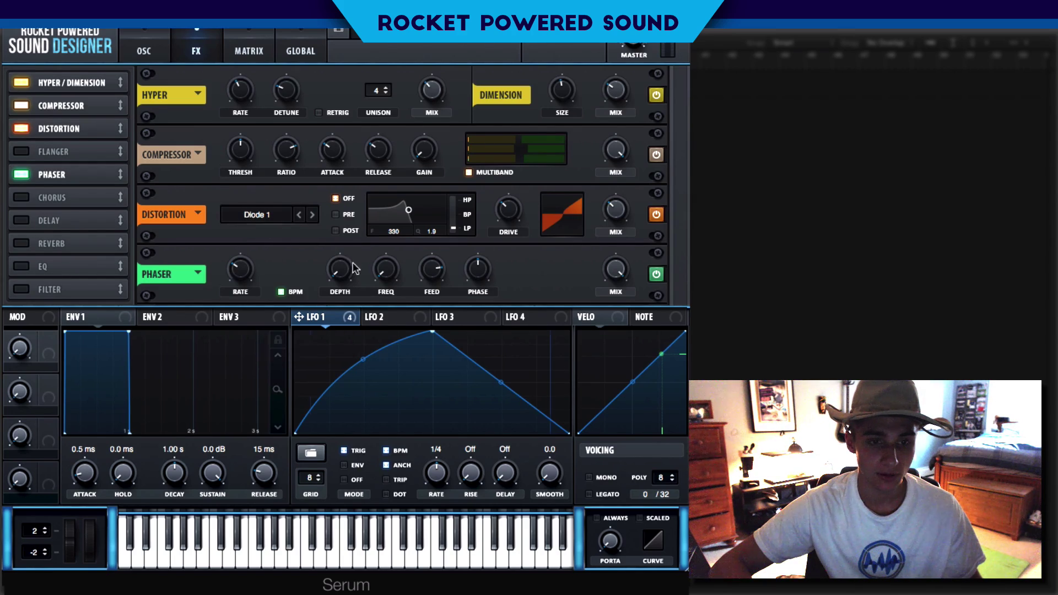
Step: Raise phaser depth near maximum, have LFO 1 sweep its frequency at -24, and adjust feedback
left_click_drag(341, 270, 392, 194)
left_click_drag(346, 312, 384, 259)
right_click(376, 257)
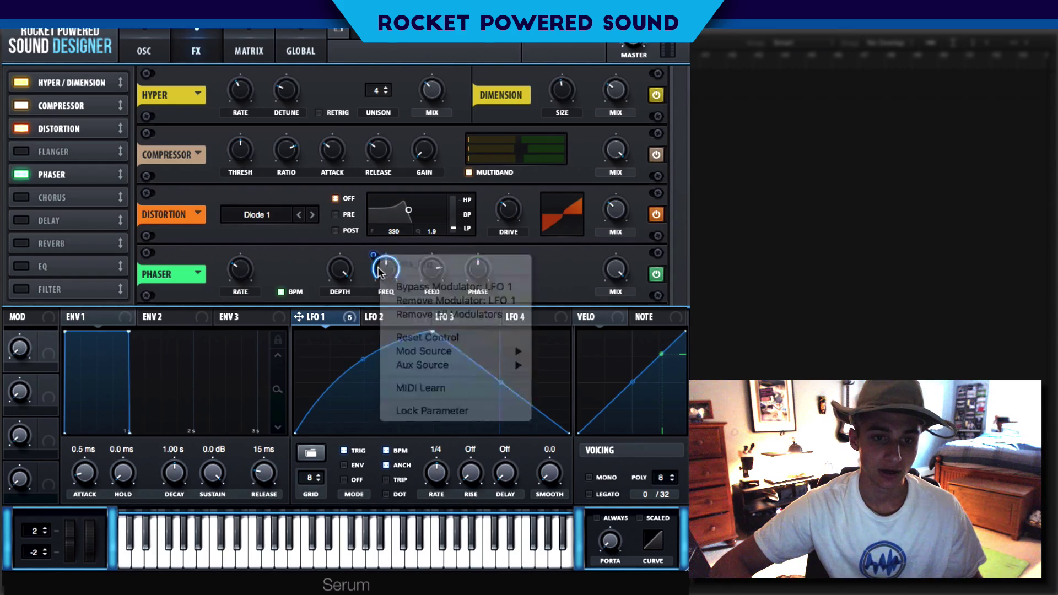
left_click(377, 257)
left_click(249, 51)
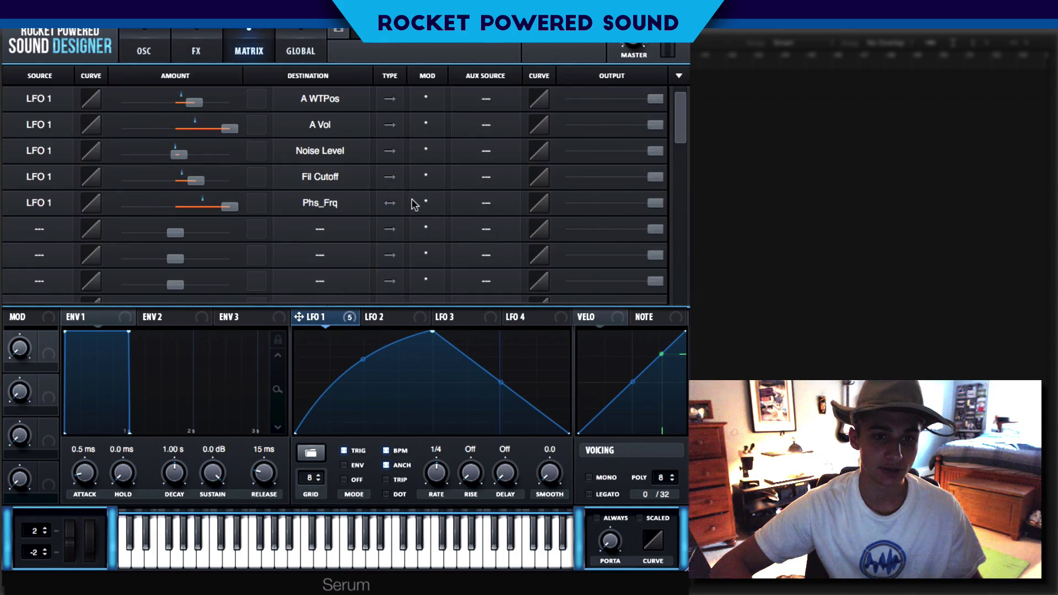
left_click(196, 44)
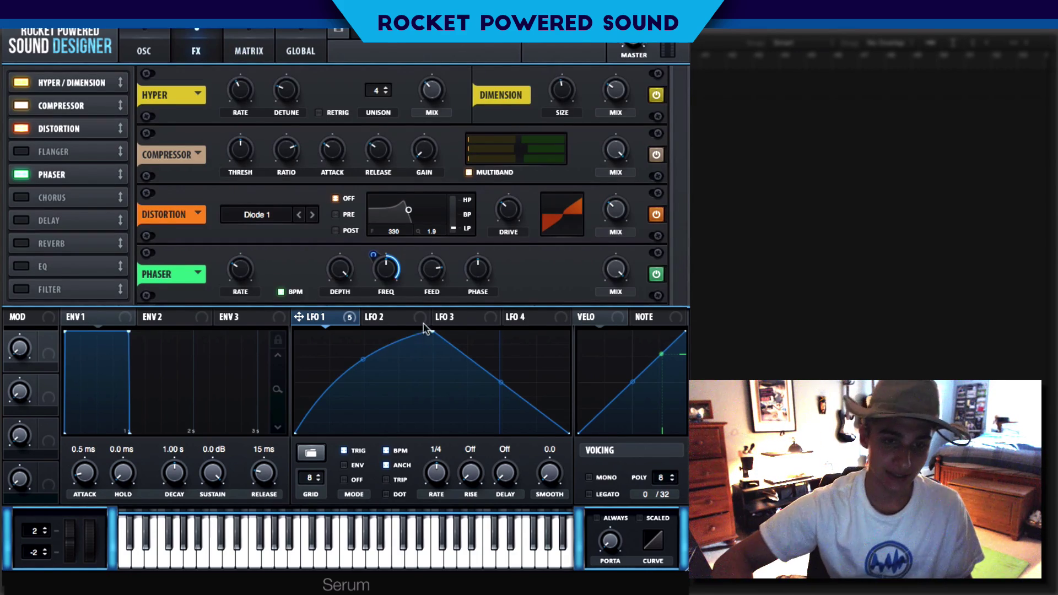
mouse_move(380, 261)
left_click_drag(368, 284, 354, 350)
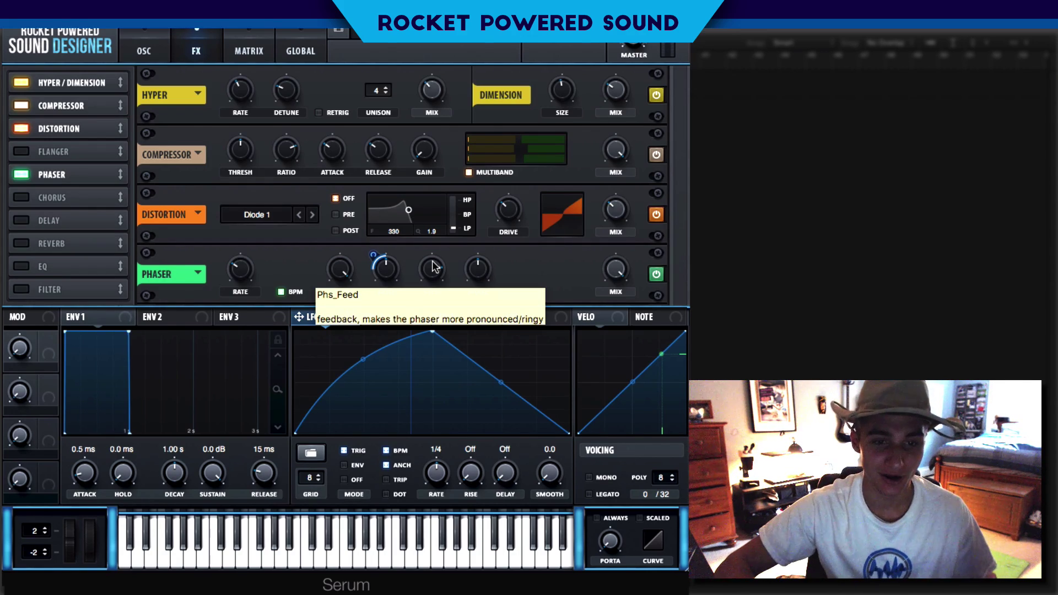
left_click_drag(435, 268, 413, 292)
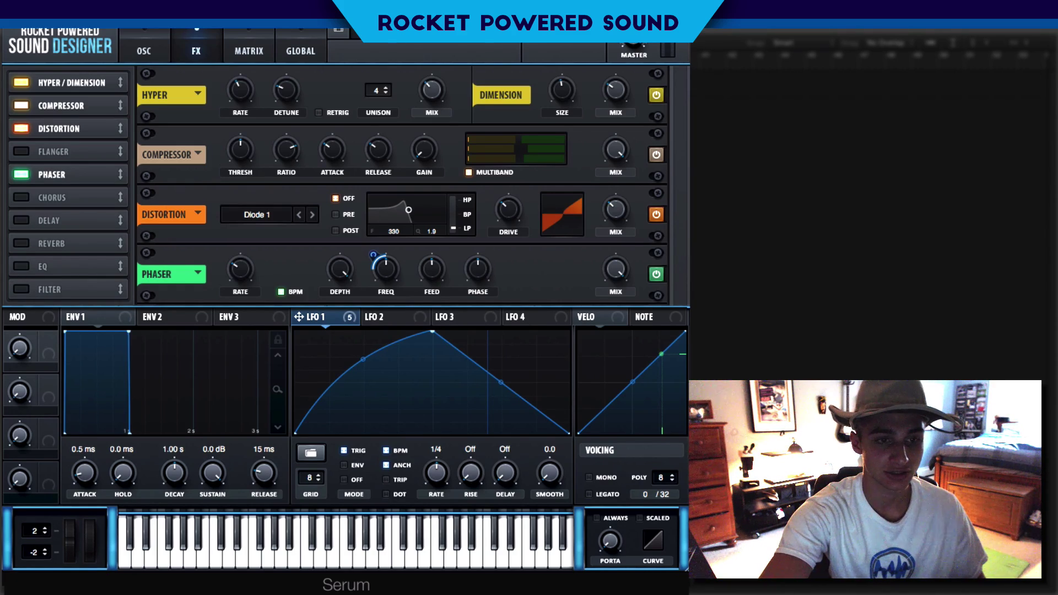
Step: Enable the Filter effect, move Phaser ahead of Flanger, and place Filter right after Phaser
left_click(37, 287)
left_click_drag(66, 175, 60, 142)
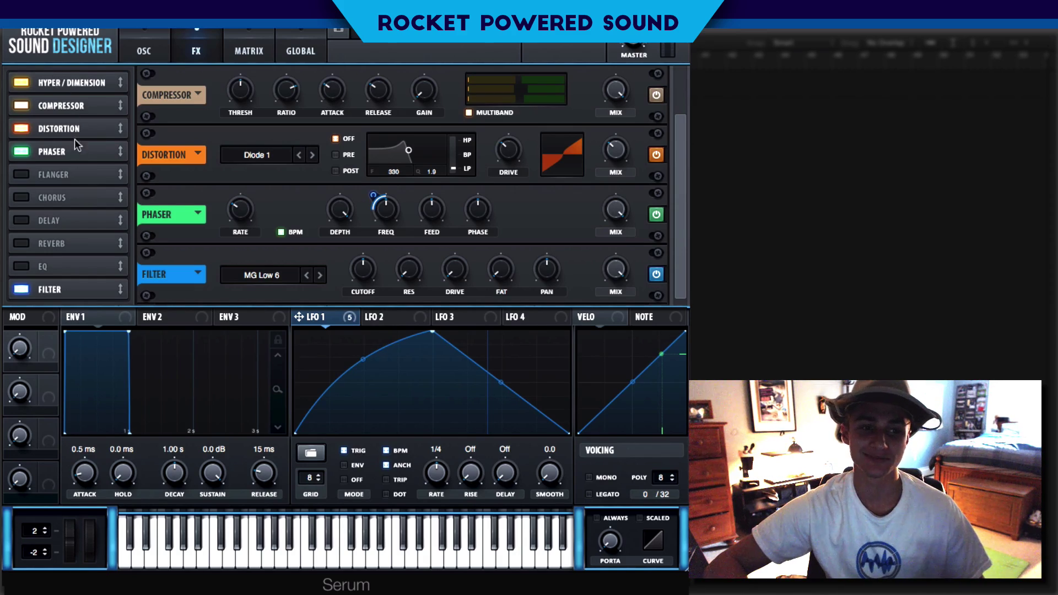
left_click_drag(76, 293, 68, 166)
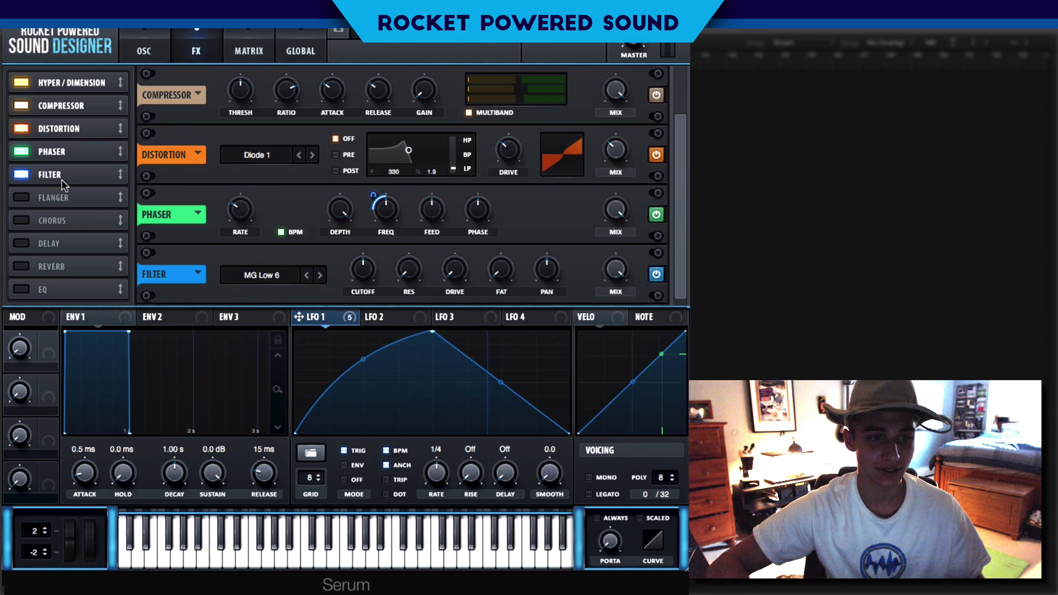
Step: Set the Filter effect's type to Combs
left_click(273, 282)
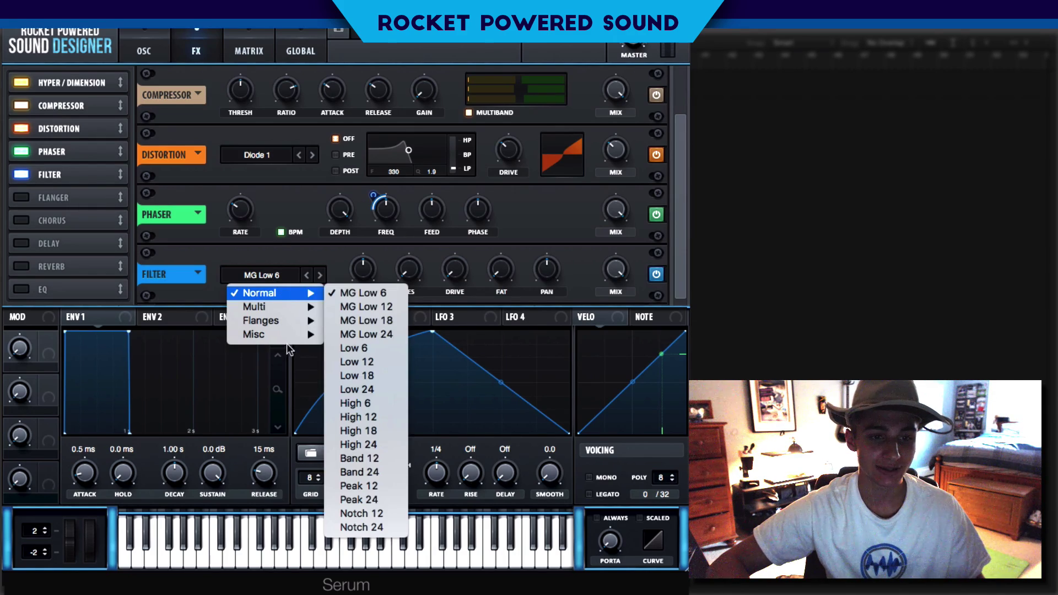
mouse_move(275, 335)
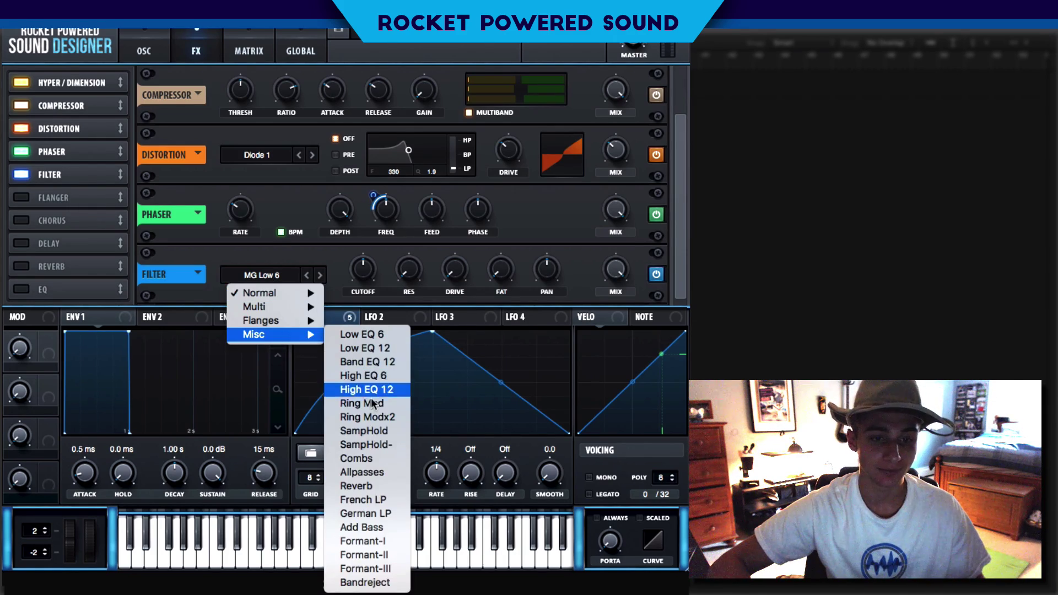
left_click(363, 472)
left_click(306, 278)
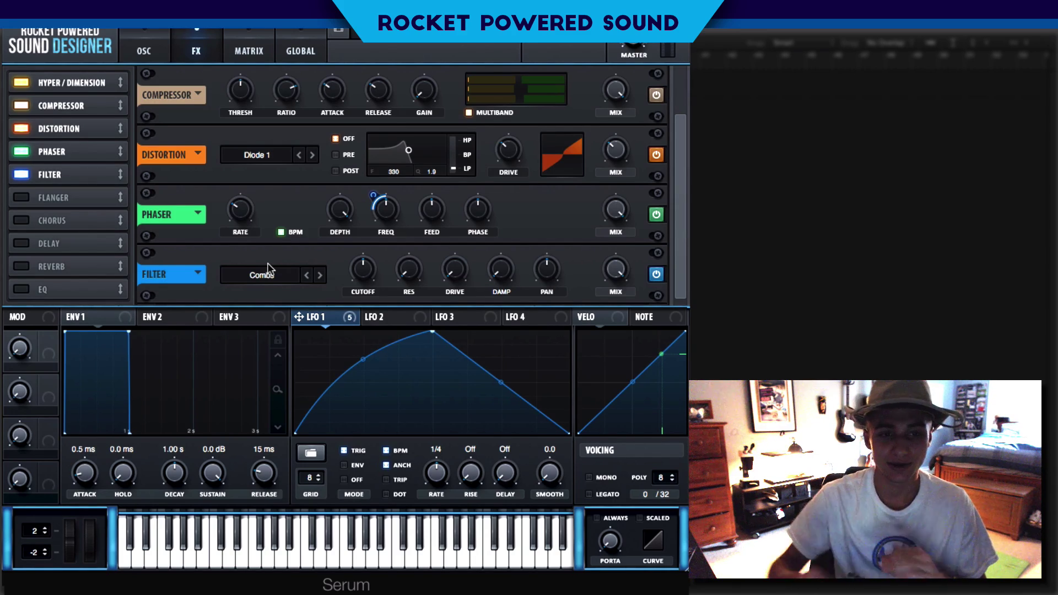
left_click(268, 273)
mouse_move(302, 337)
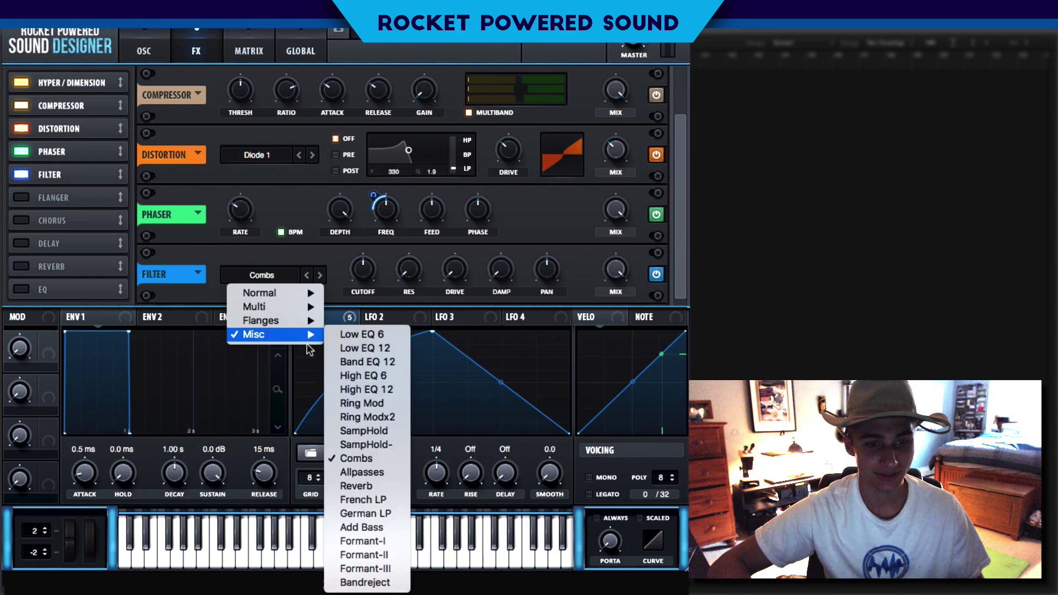
left_click(381, 462)
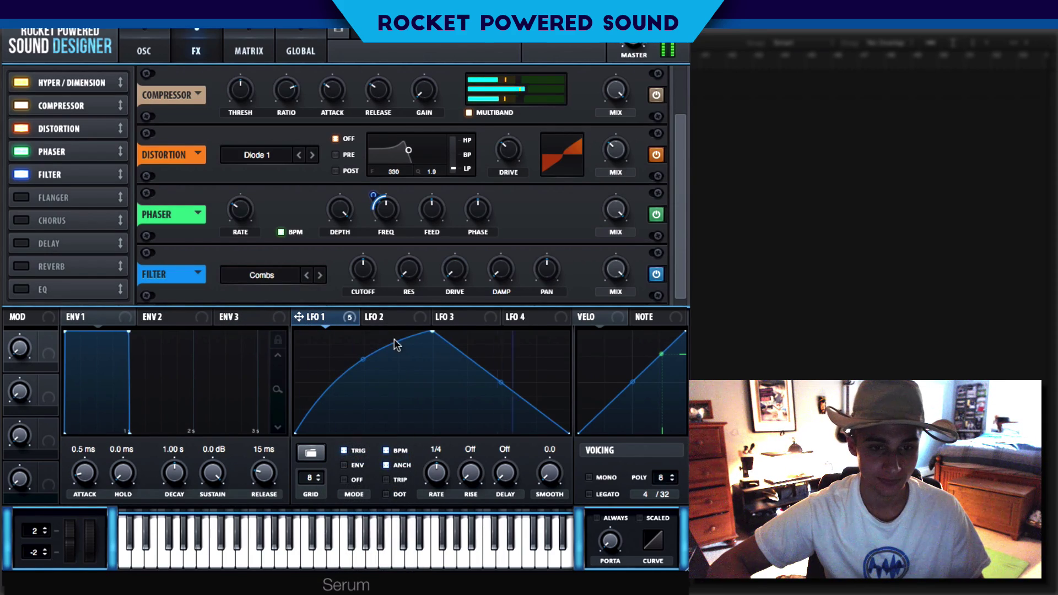
Step: Raise the Combs filter cutoff, modulate it with LFO 1, and adjust the drive
mouse_move(377, 266)
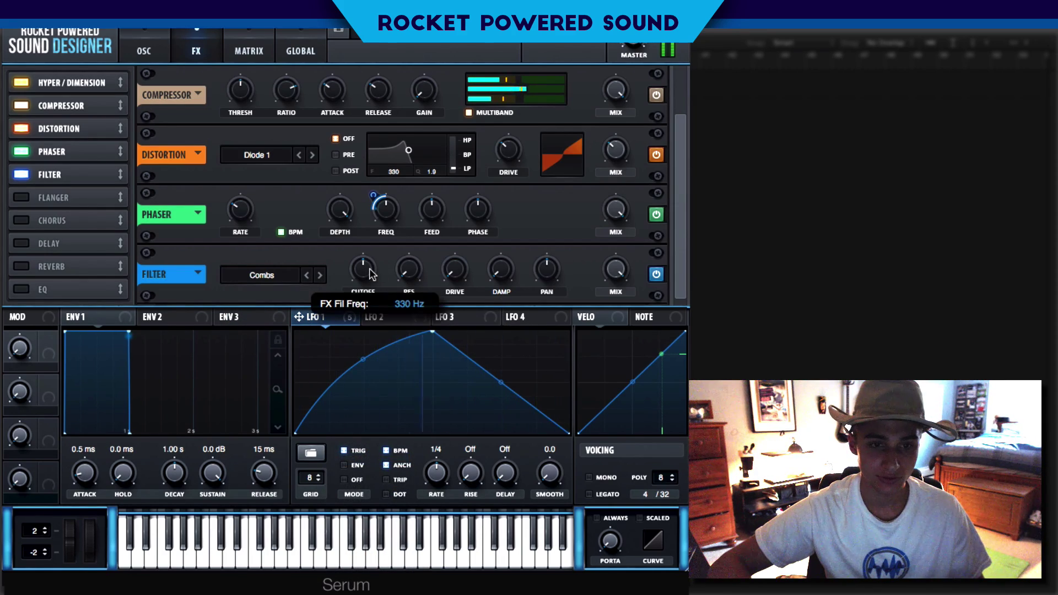
left_click_drag(371, 264, 374, 242)
left_click_drag(319, 320, 353, 275)
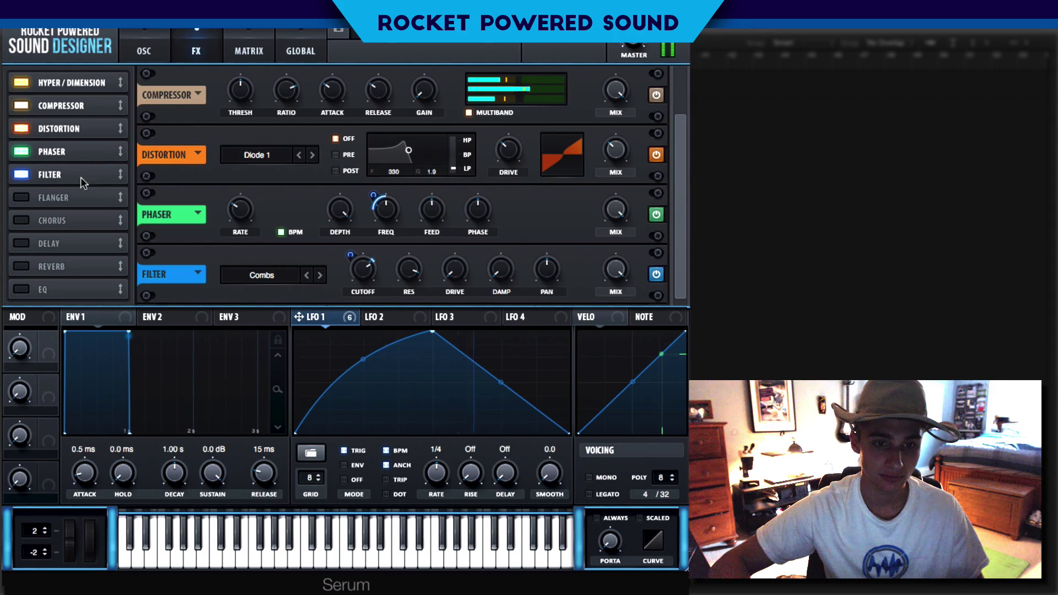
left_click_drag(453, 272, 446, 221)
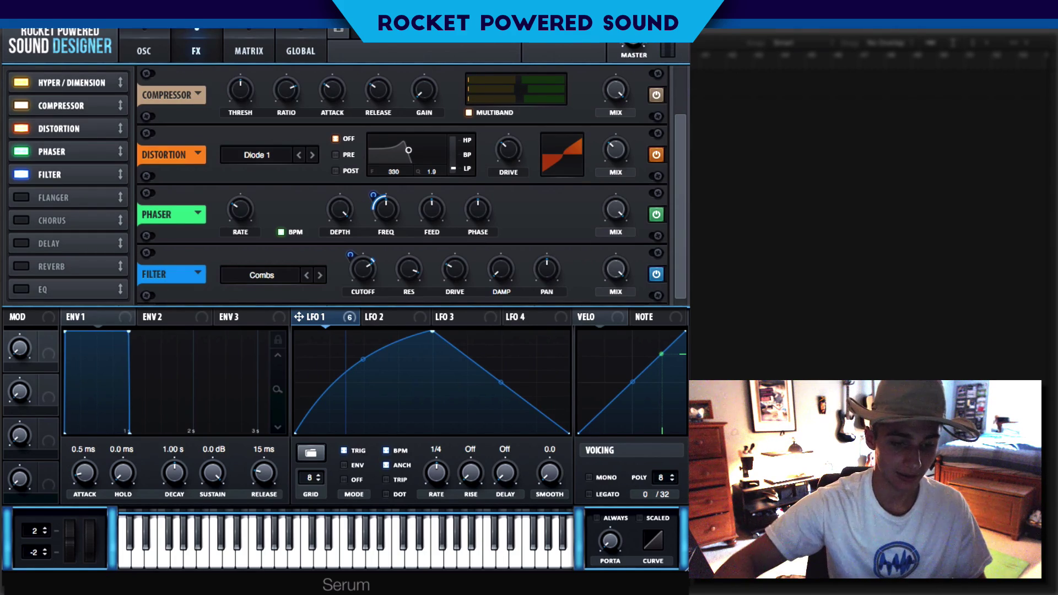
Step: Lower master volume to 58% and toggle the Combs filter off and on to compare
left_click_drag(632, 48, 613, 105)
left_click(15, 175)
left_click(18, 176)
left_click(19, 178)
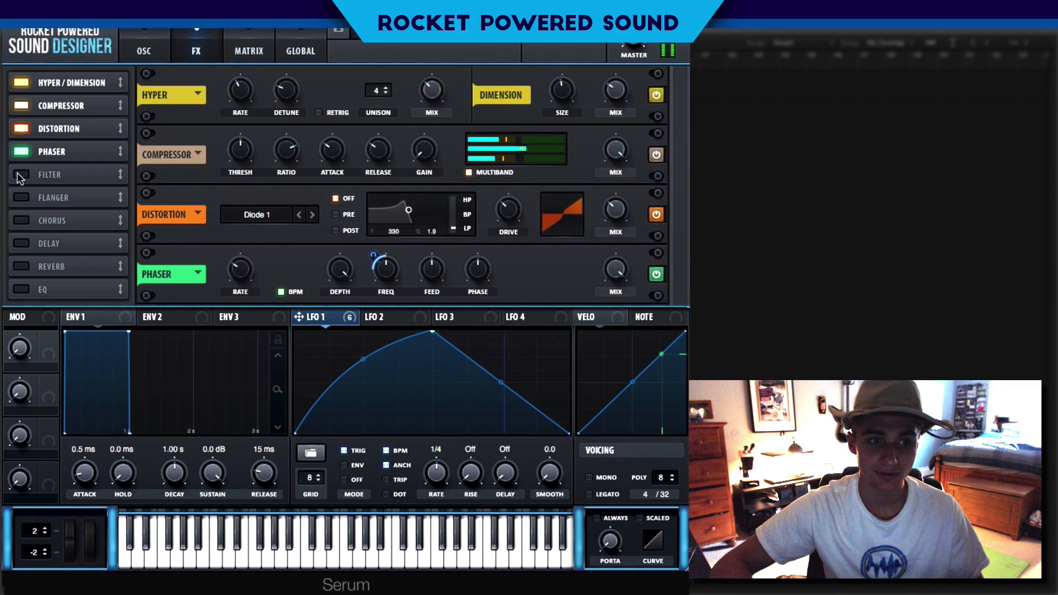
left_click(20, 176)
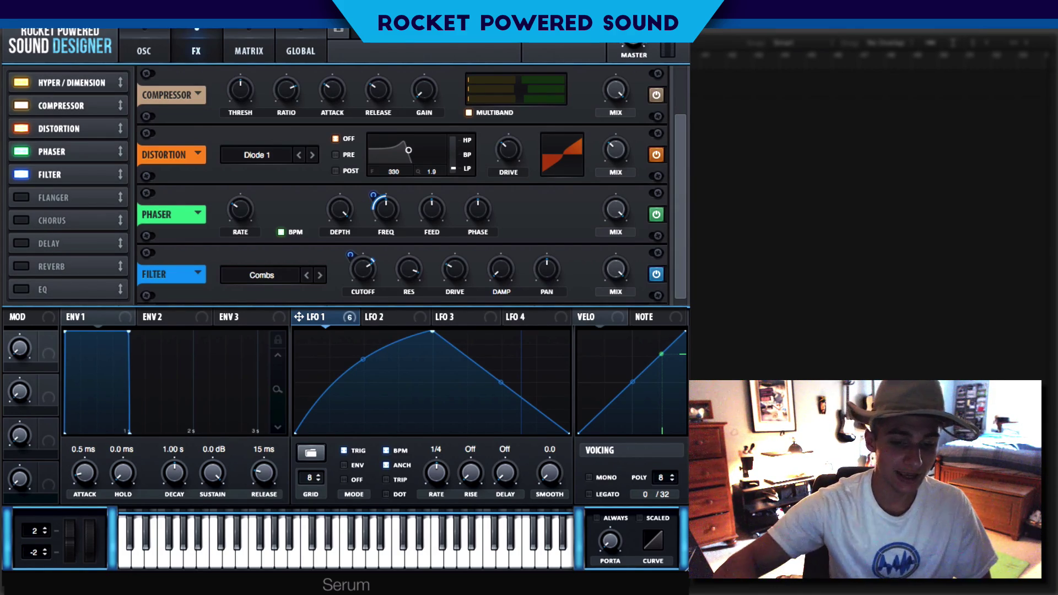
Step: Add a Hall Reverb after the Combs filter and lower its wet mix
left_click(39, 265)
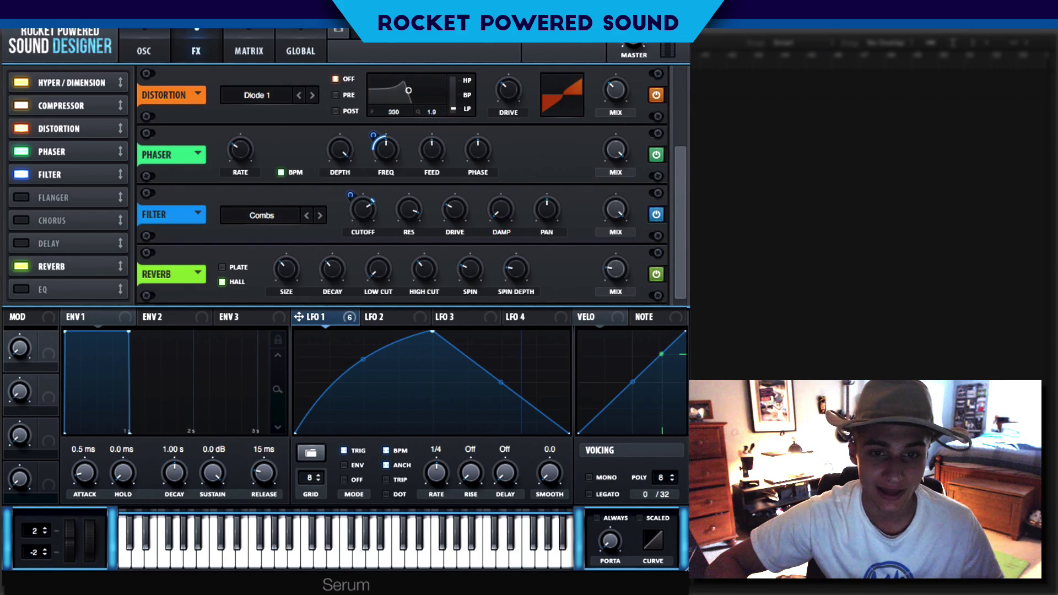
left_click_drag(628, 284, 626, 283)
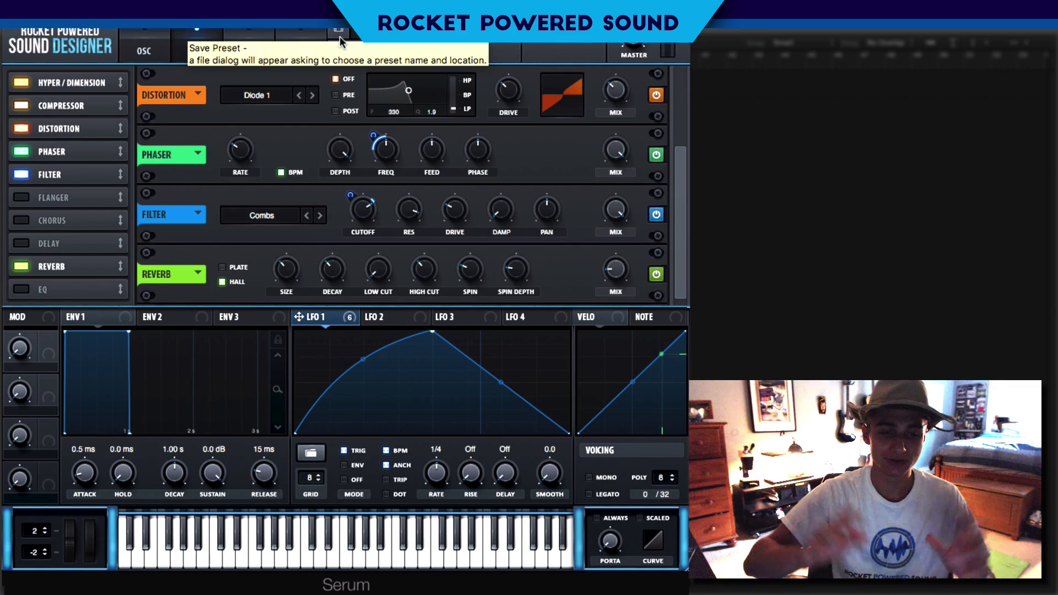
Step: In the Matrix, route LFO 2 to Global Mast.Tun with a small amount
left_click(245, 47)
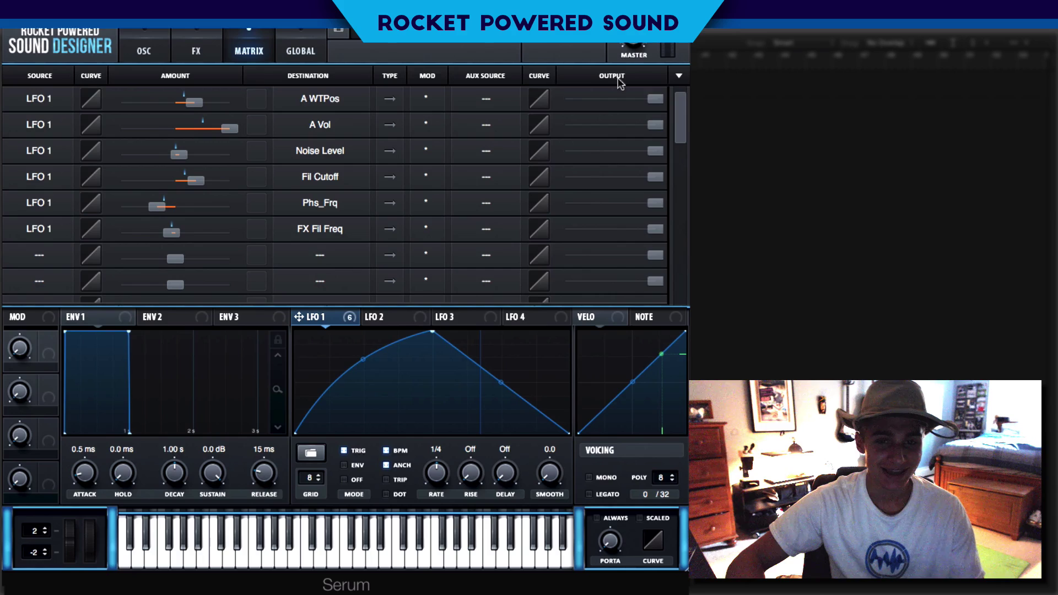
scroll(686, 127, "down", 1)
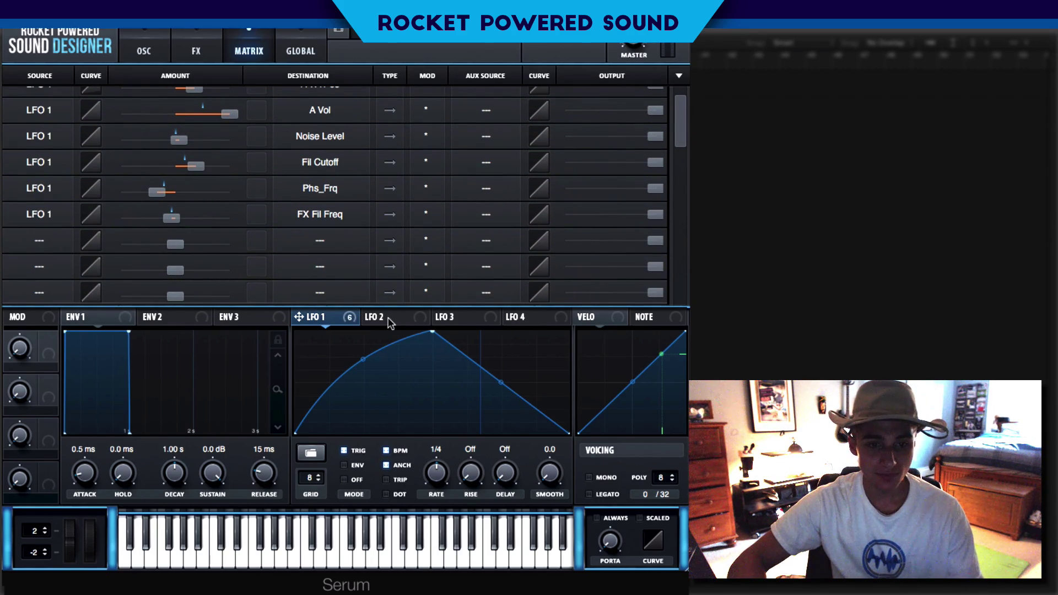
left_click(390, 322)
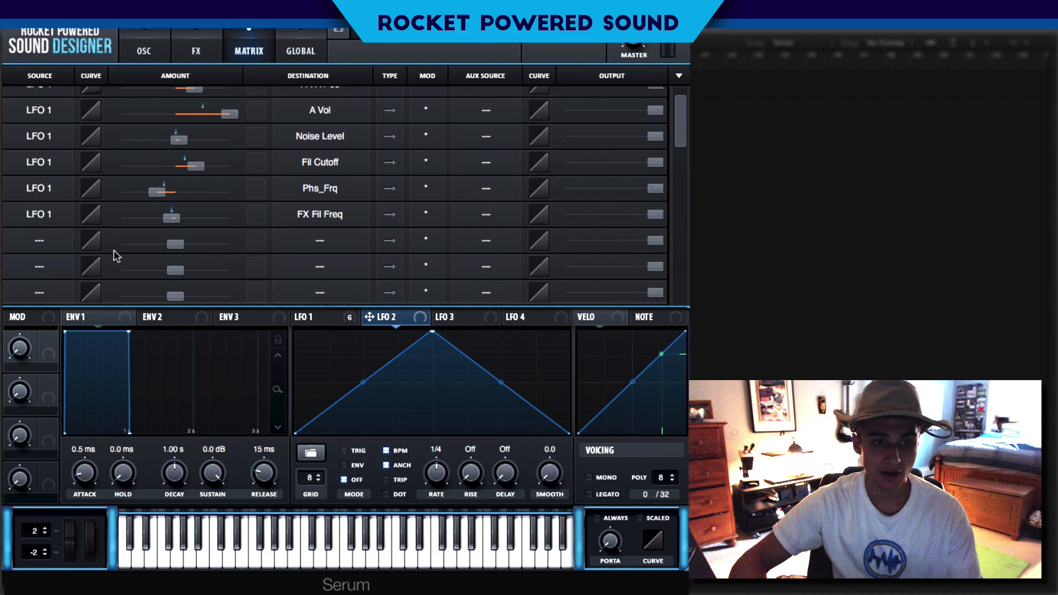
left_click(57, 239)
left_click(71, 339)
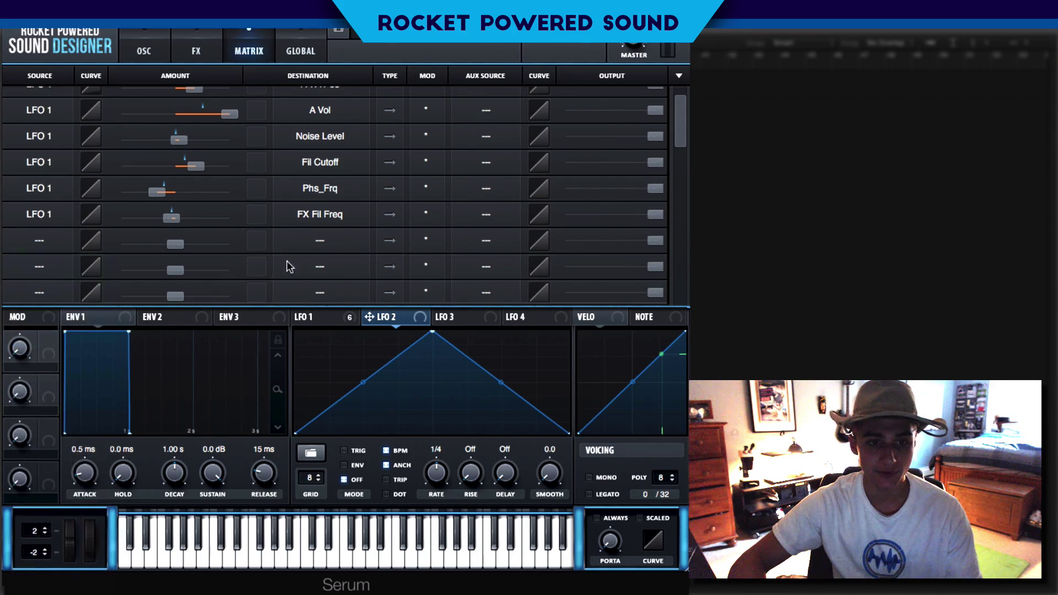
left_click(319, 241)
mouse_move(369, 360)
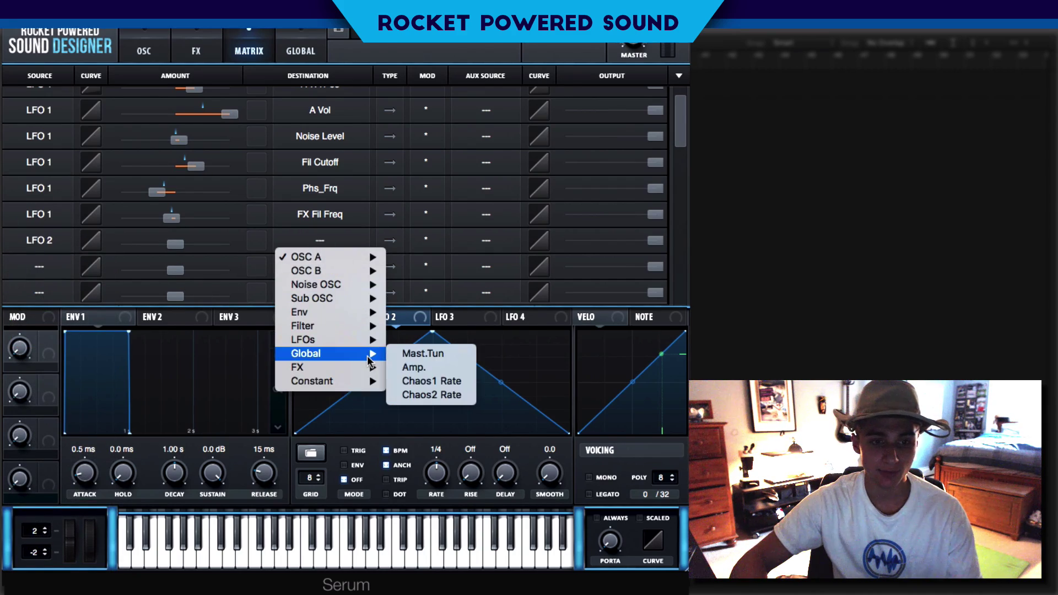
left_click(436, 354)
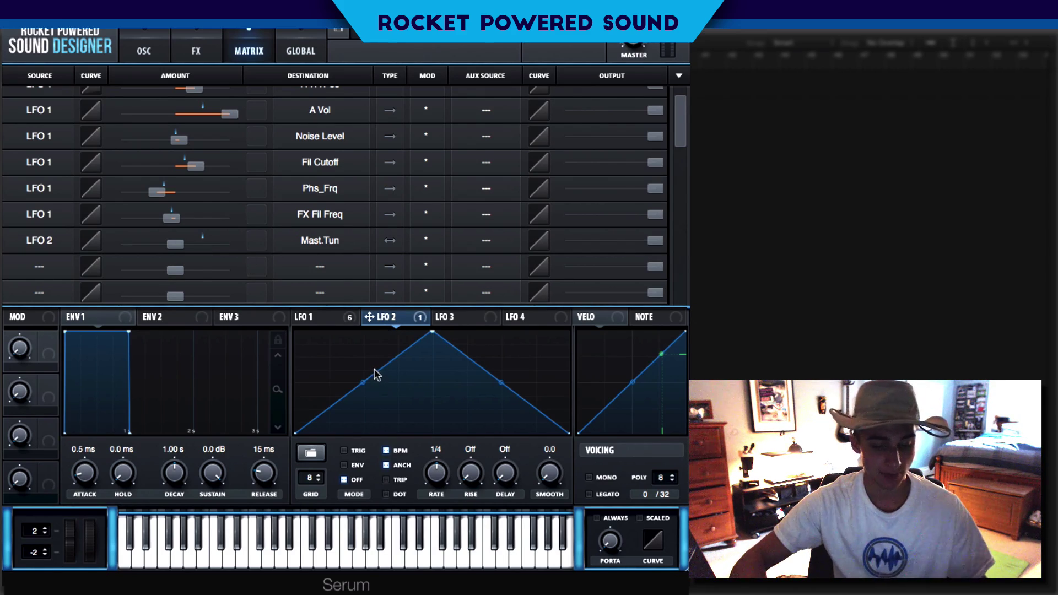
left_click_drag(189, 246, 191, 249)
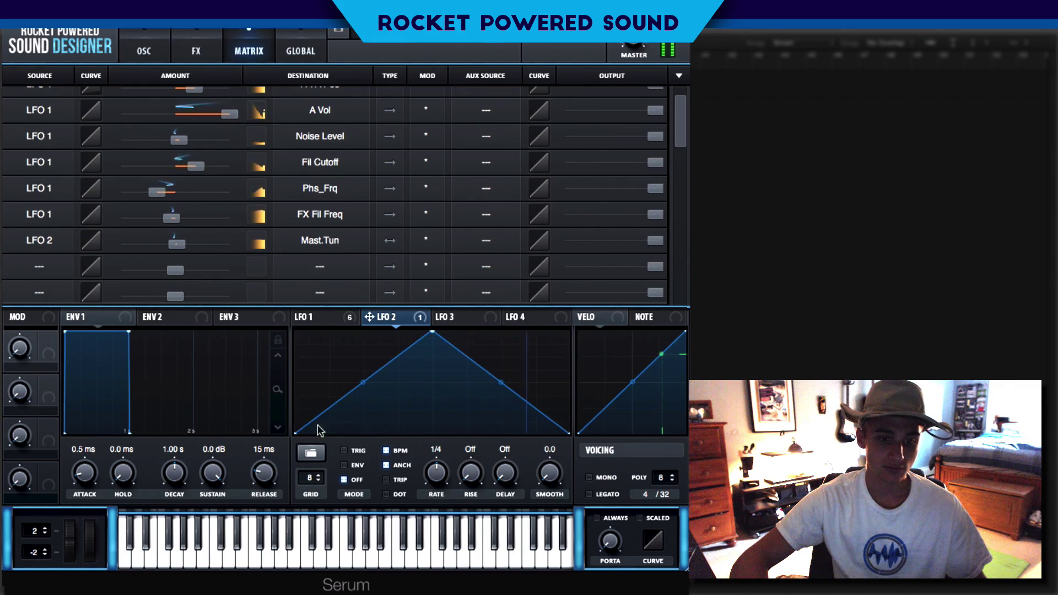
Step: Make LFO 2 retrigger on each note and set its rate to 1/4
left_click(351, 463)
left_click(355, 451)
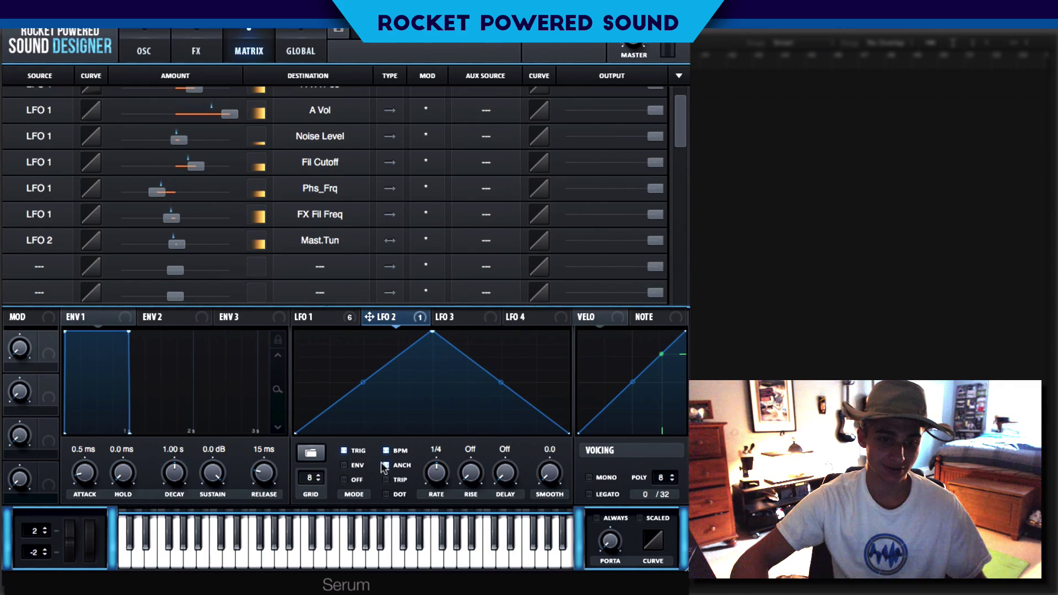
left_click_drag(442, 479, 455, 475)
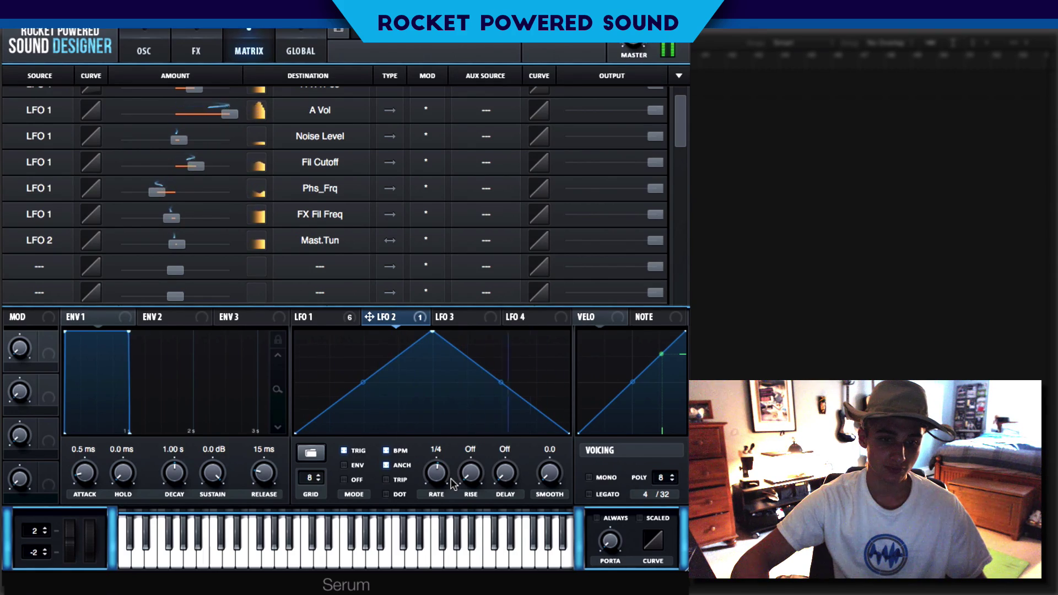
left_click_drag(455, 481, 440, 486)
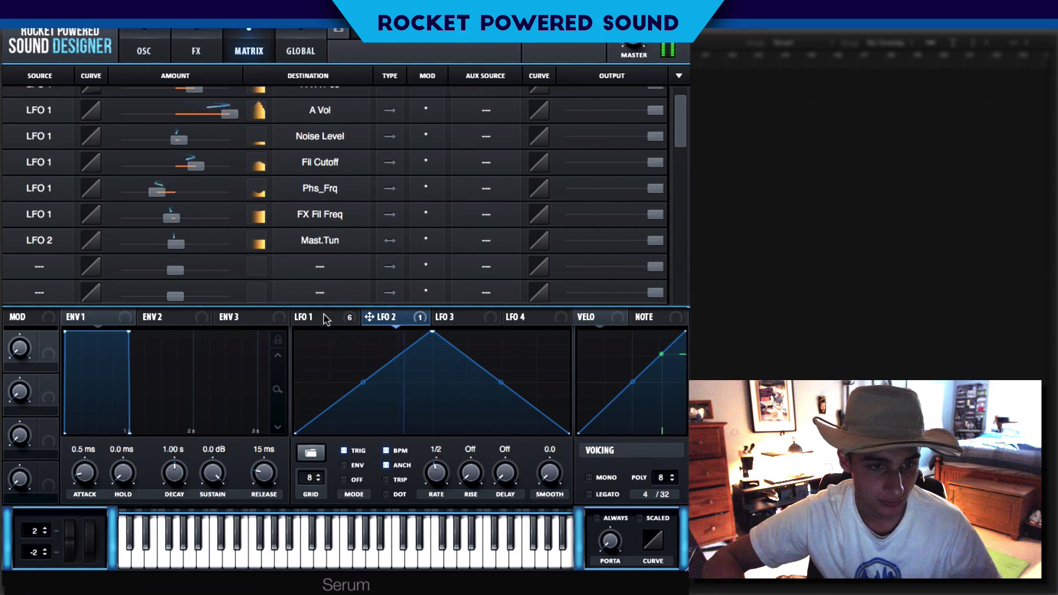
mouse_move(438, 480)
left_mouse_down()
mouse_move(463, 476)
mouse_move(431, 471)
left_mouse_up()
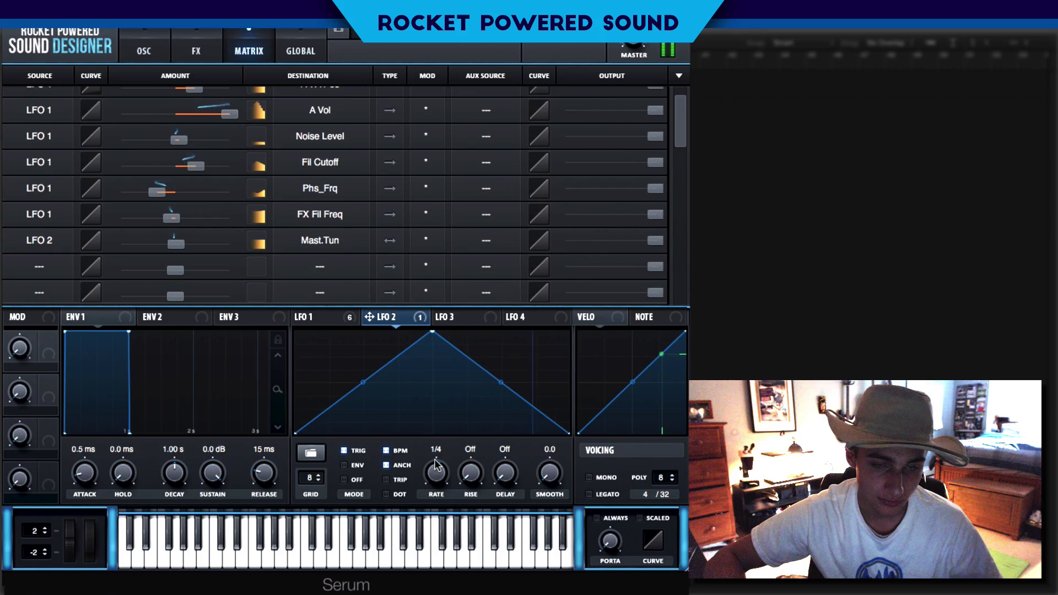
Step: Return to the OSC page showing Osc A on Monster 8 [SL] with the HN 12 filter
left_click(161, 37)
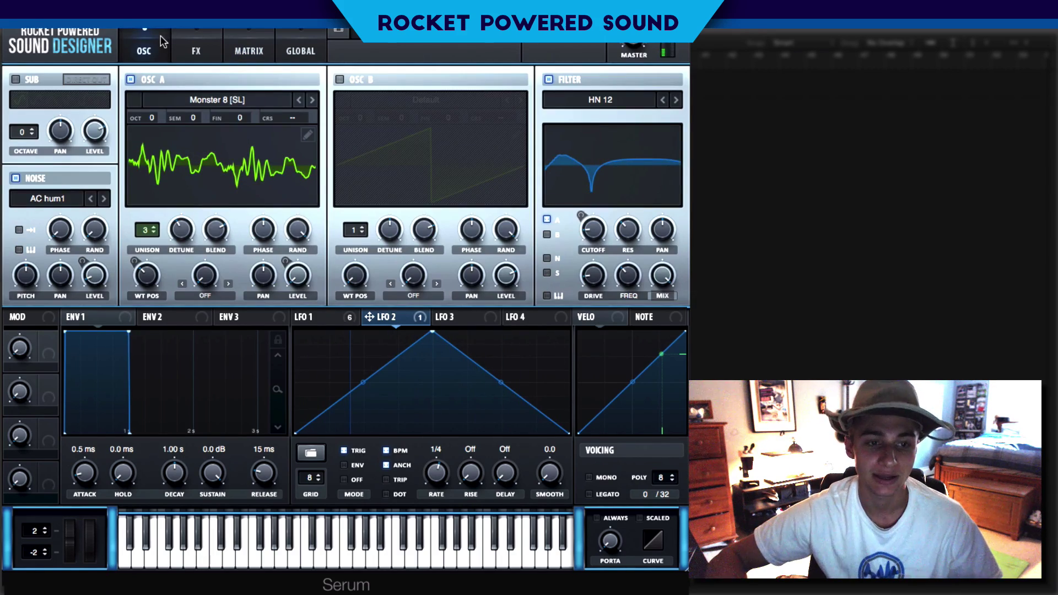